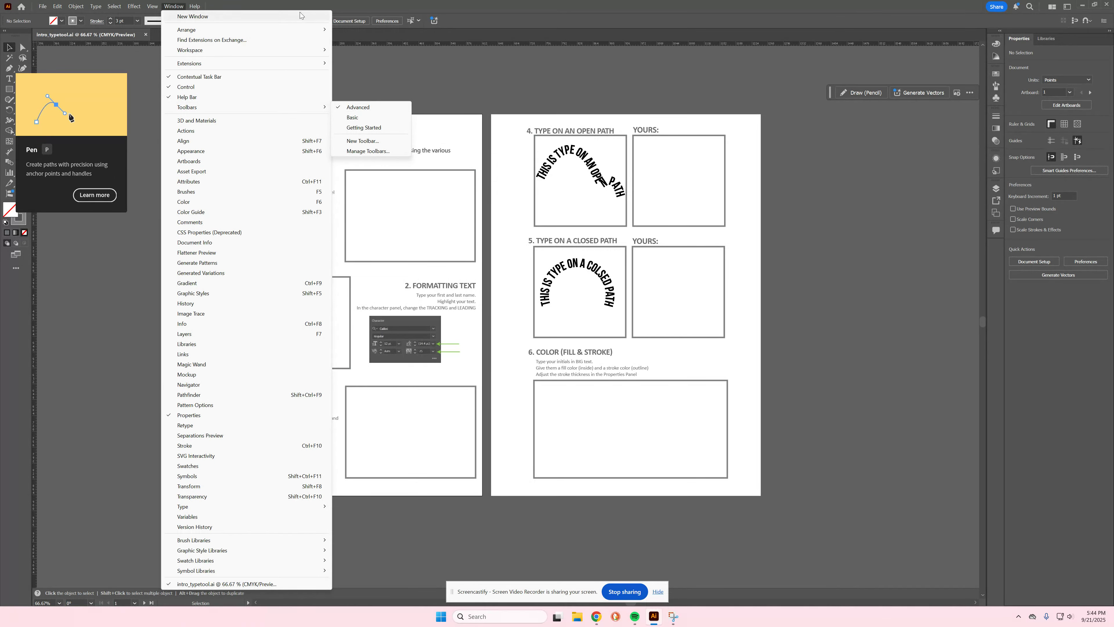
Step: Restore the Advanced toolbar and select the Type Tool
{"action": "left_click", "coordinate": [382, 107]}
{"action": "left_click", "coordinate": [10, 78]}
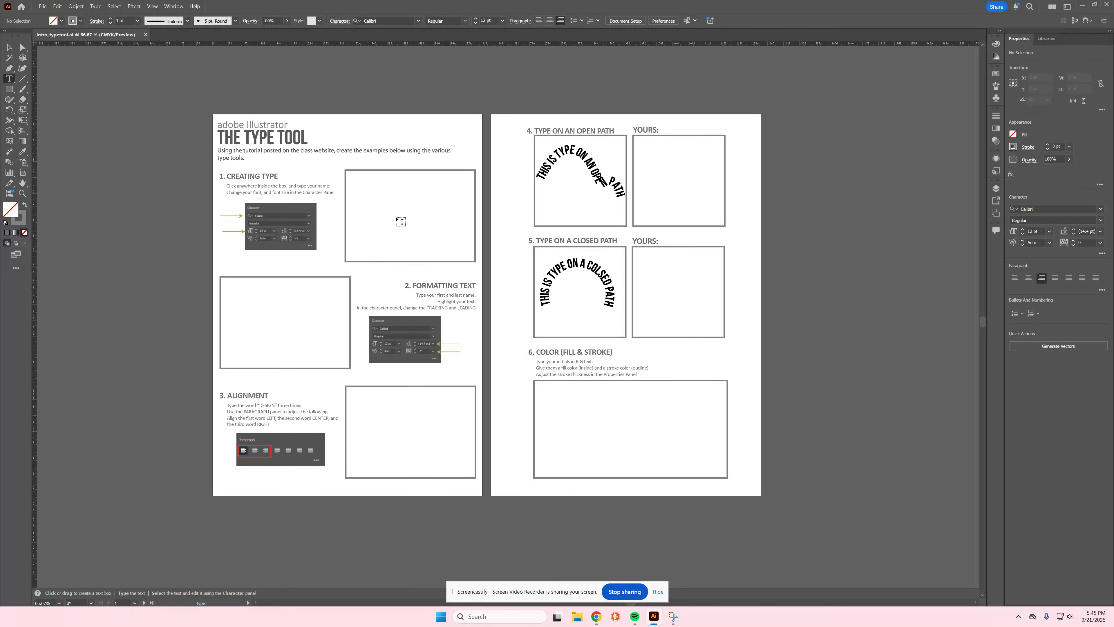
Step: Type the student's last name at the top of the Creating Type box, fixing a typo
{"action": "left_click", "coordinate": [367, 192]}
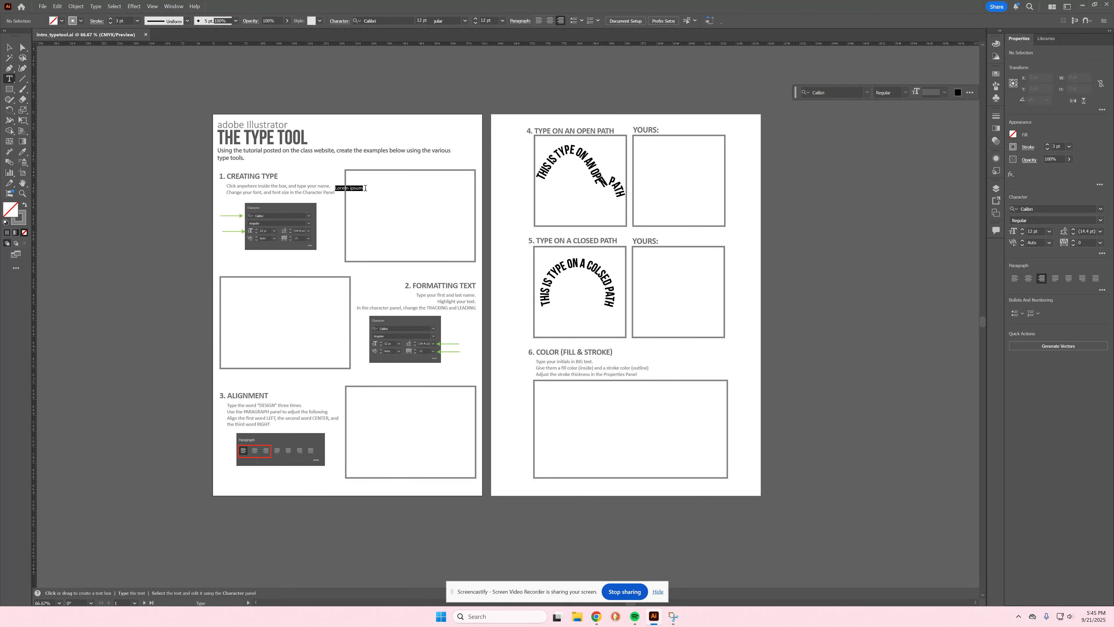
{"action": "type", "text": "SOSA"}
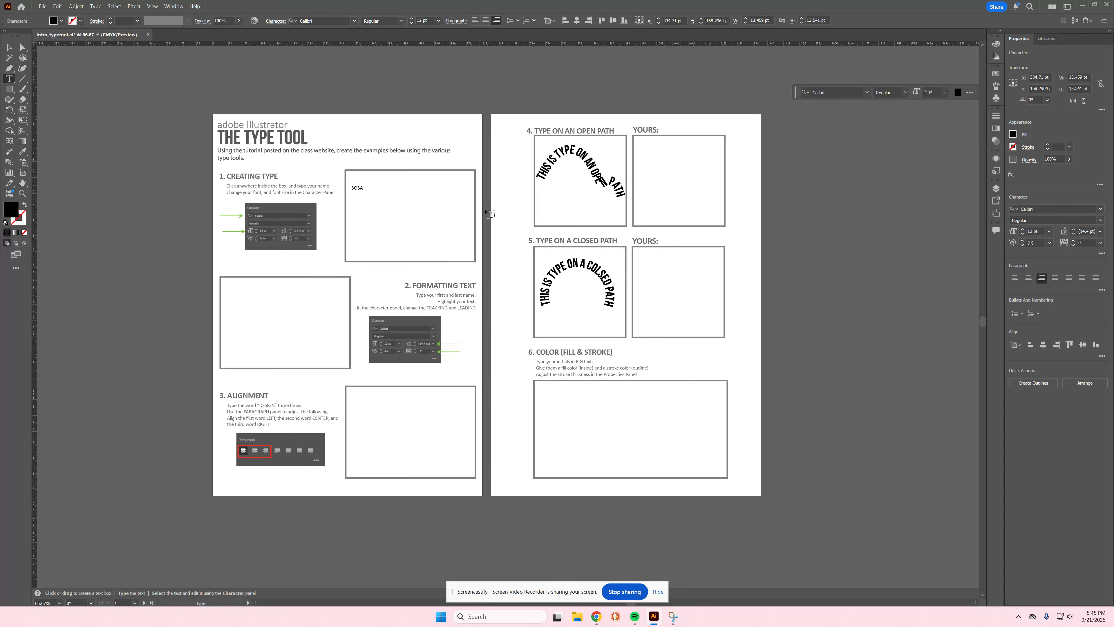
{"action": "key", "text": "BackSpace"}
{"action": "key", "text": "Escape"}
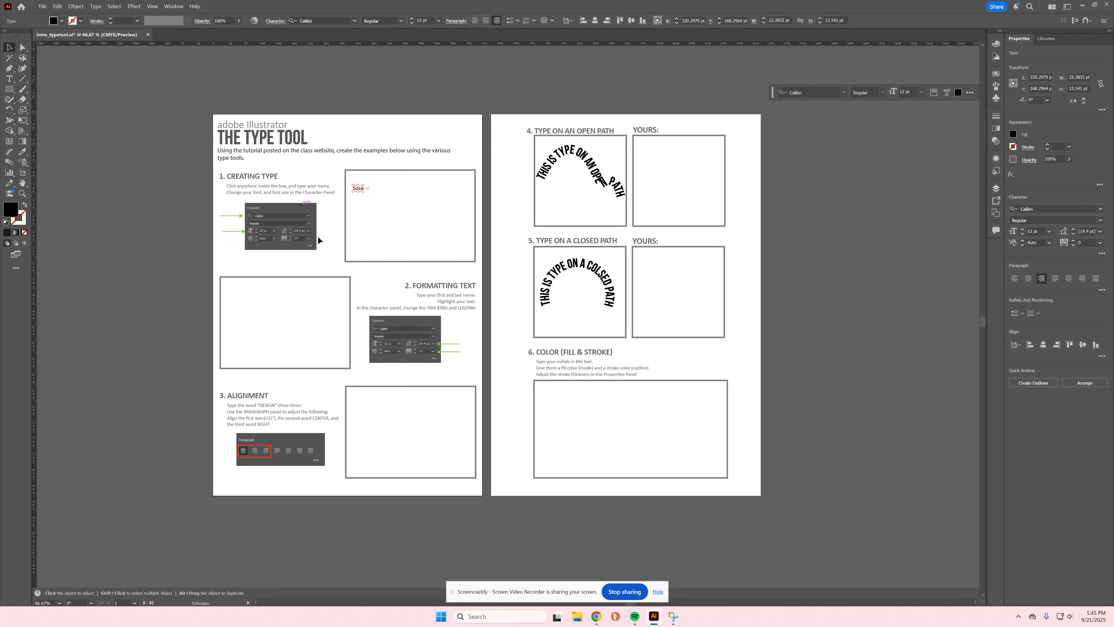
{"action": "left_click", "coordinate": [9, 79]}
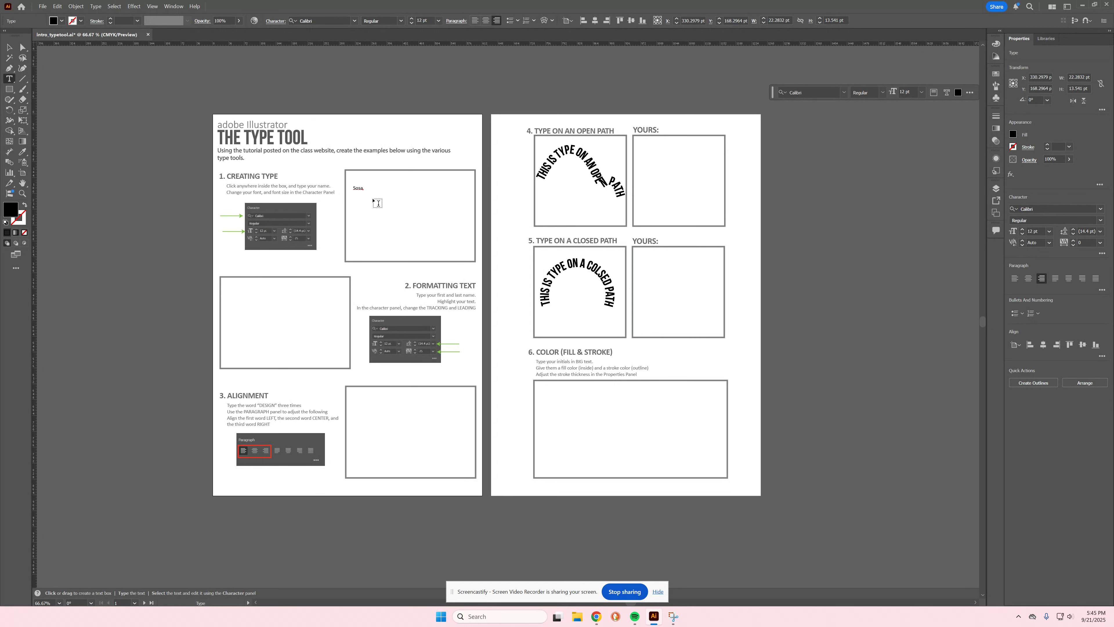
Step: Set the last name in Droid Serif Bold at 72 pt
{"action": "double_click", "coordinate": [359, 190]}
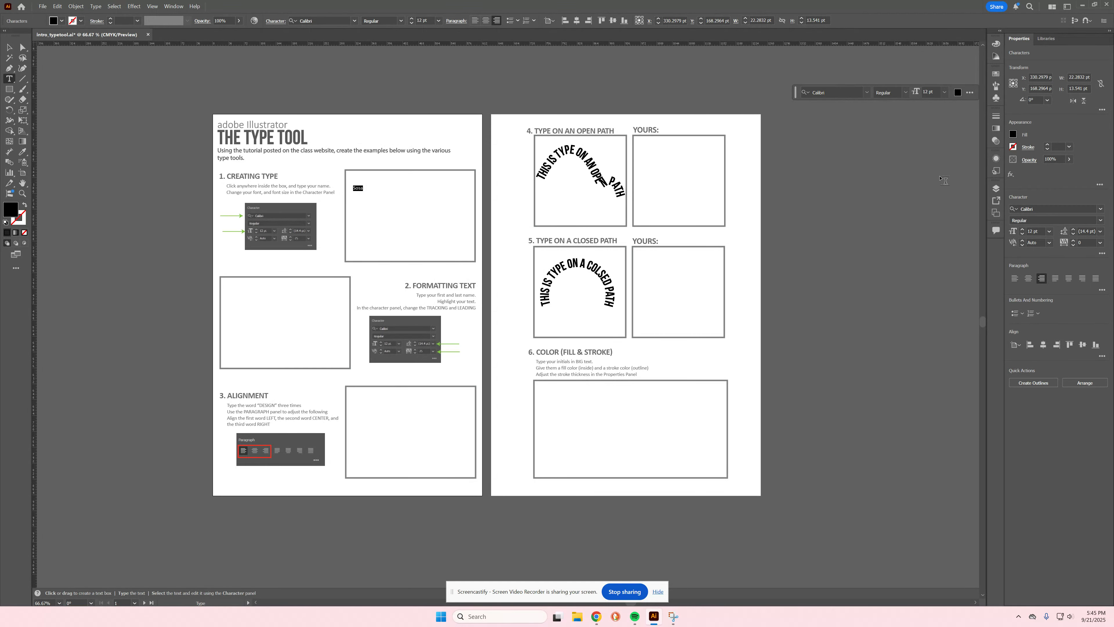
{"action": "left_click", "coordinate": [1101, 209]}
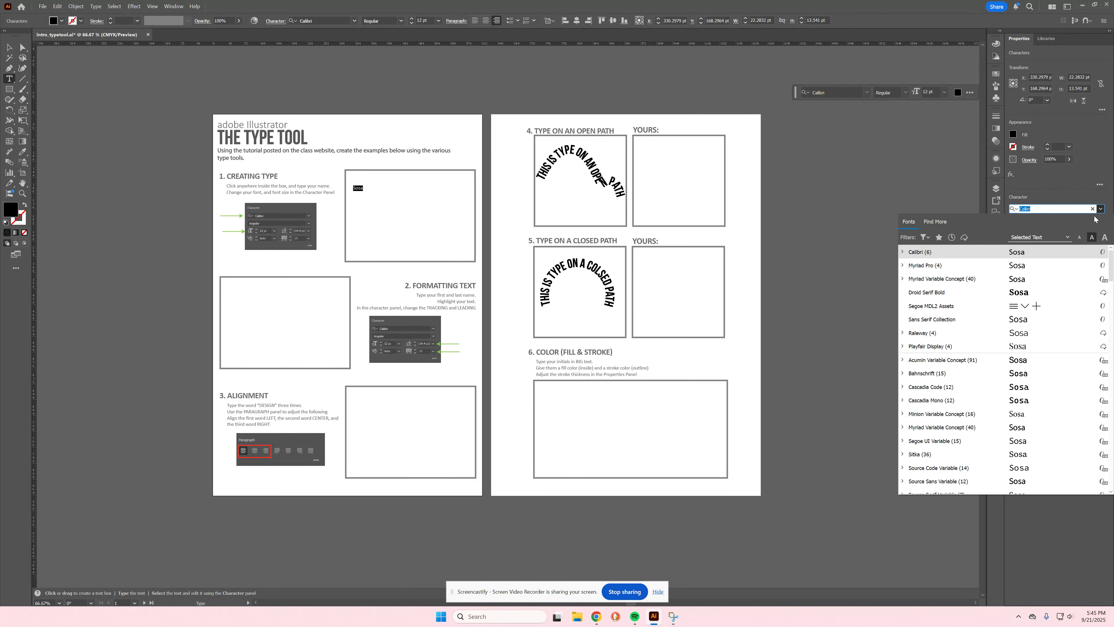
{"action": "left_click", "coordinate": [1053, 293]}
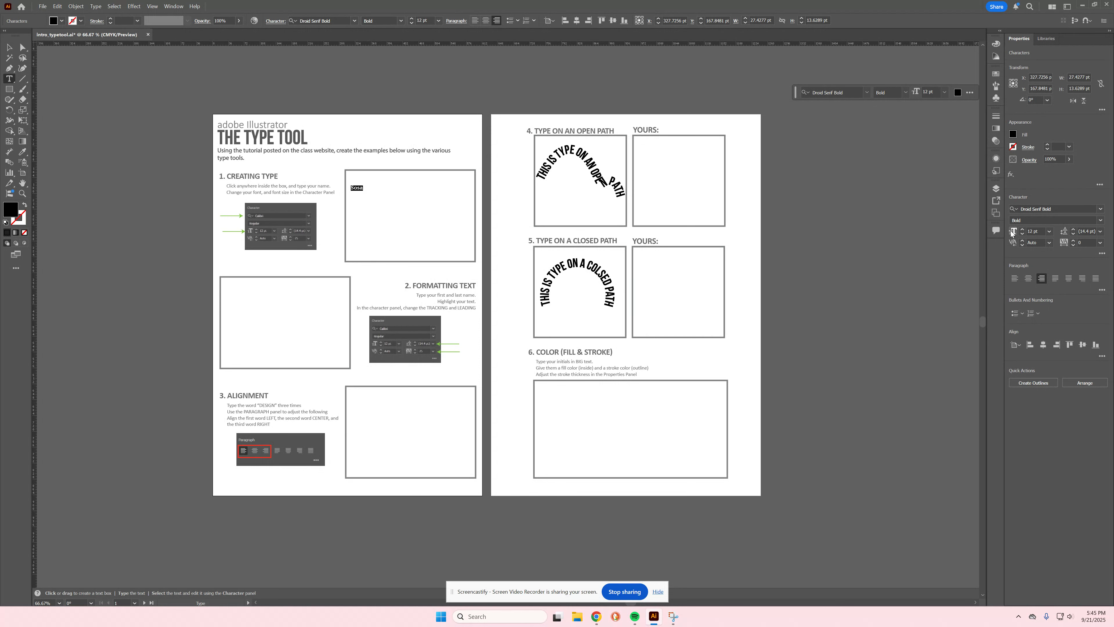
{"action": "left_click", "coordinate": [1050, 233]}
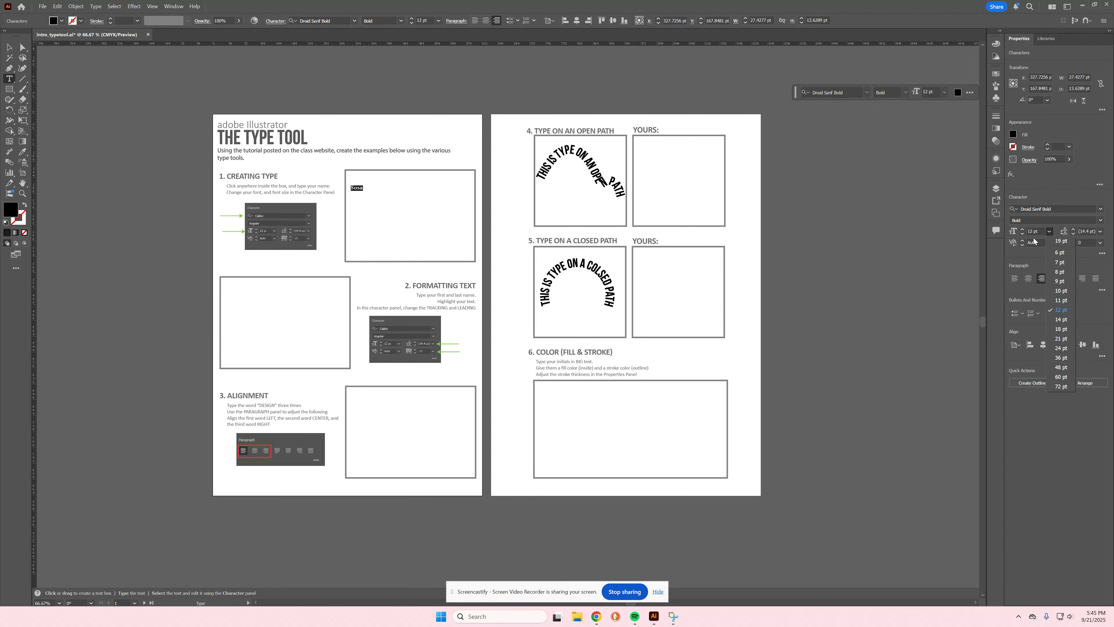
{"action": "left_click", "coordinate": [1065, 387]}
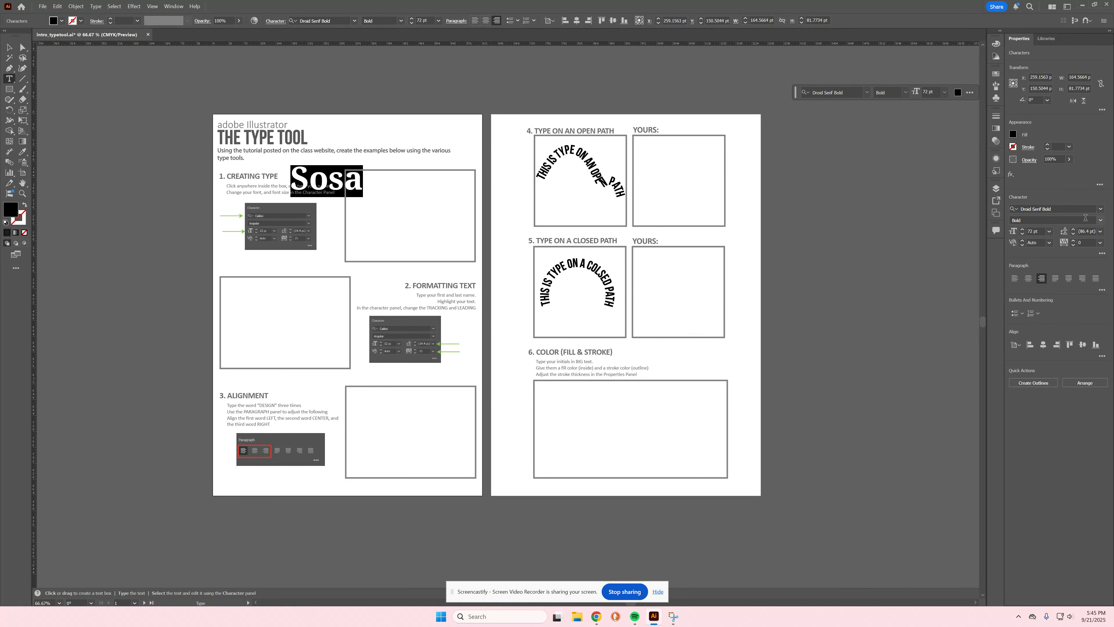
Step: Move the enlarged name into the centre of the Creating Type box
{"action": "left_click", "coordinate": [9, 47]}
{"action": "left_click_drag", "start_coordinate": [320, 186], "coordinate": [403, 223]}
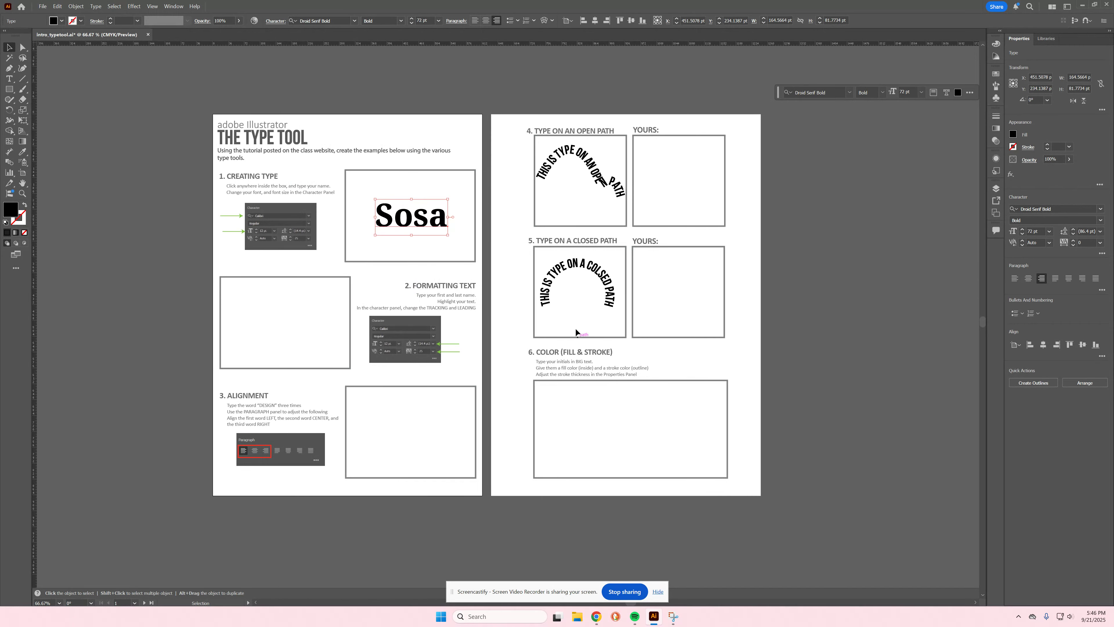
{"action": "left_click_drag", "start_coordinate": [447, 218], "coordinate": [444, 216]}
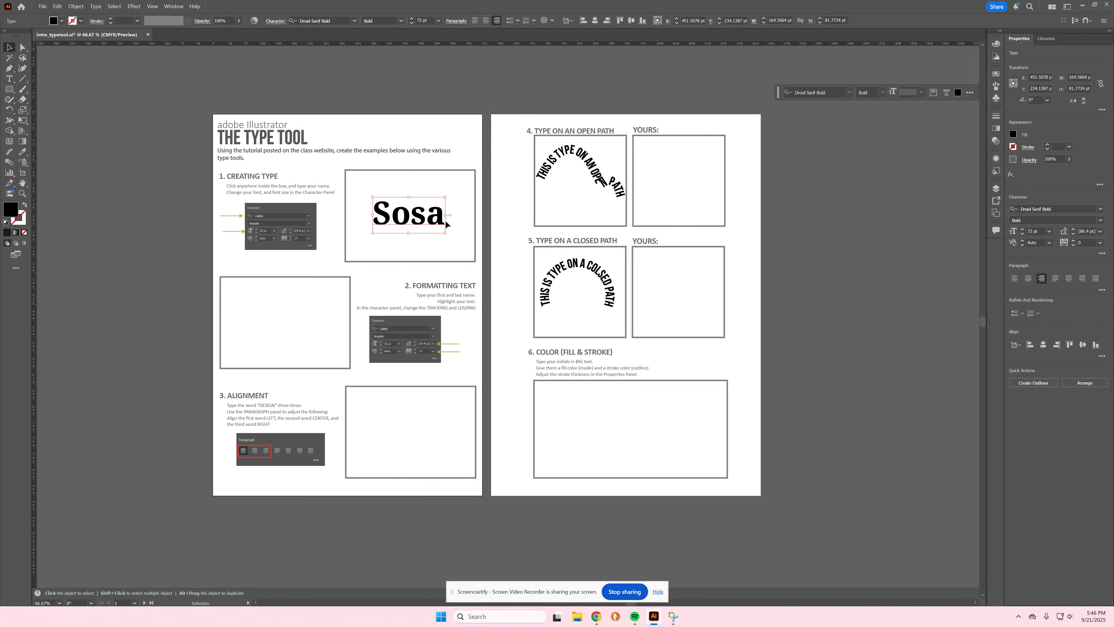
Step: Check the font, size and style lists, keeping Droid Serif Bold 72 pt
{"action": "left_click", "coordinate": [1101, 212]}
{"action": "left_click", "coordinate": [1101, 212]}
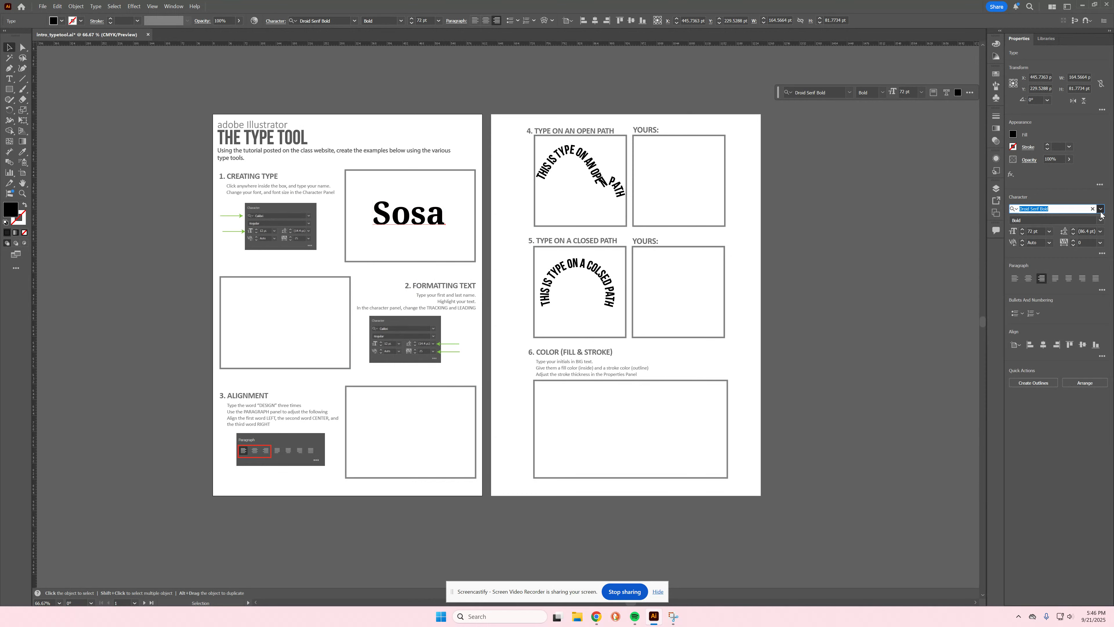
{"action": "left_click", "coordinate": [1049, 233]}
{"action": "left_click", "coordinate": [1049, 233]}
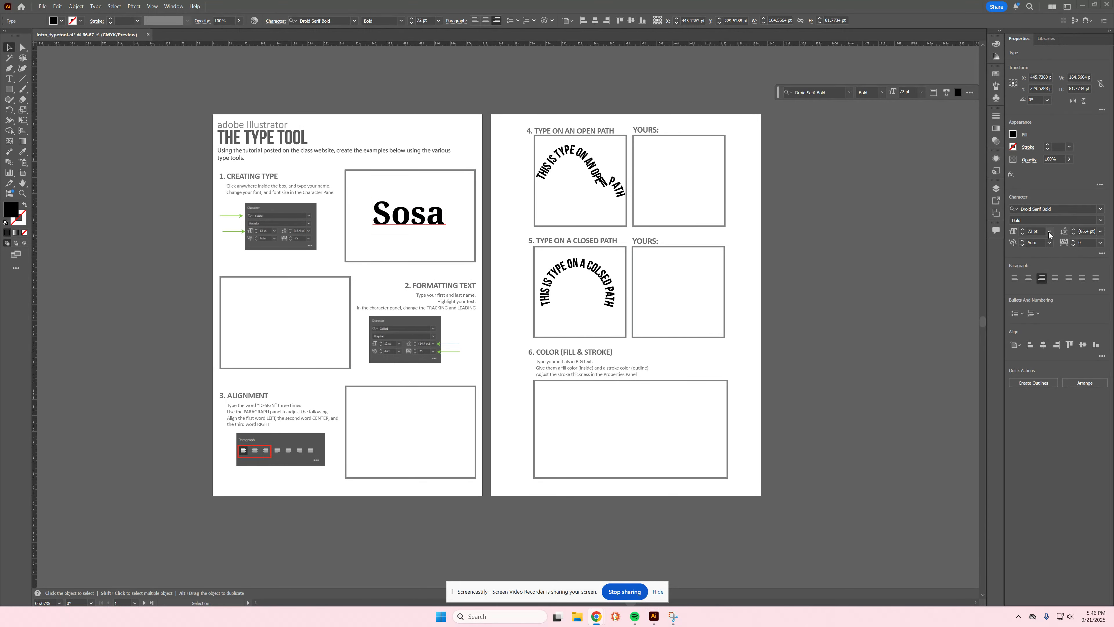
{"action": "left_click", "coordinate": [1101, 220]}
{"action": "left_click", "coordinate": [1101, 220]}
{"action": "left_click", "coordinate": [1024, 220]}
{"action": "left_click", "coordinate": [1101, 221]}
{"action": "left_click", "coordinate": [1101, 219]}
Step: Type the student's first and last name on two lines and place it in the Formatting Text box
{"action": "left_click", "coordinate": [9, 79]}
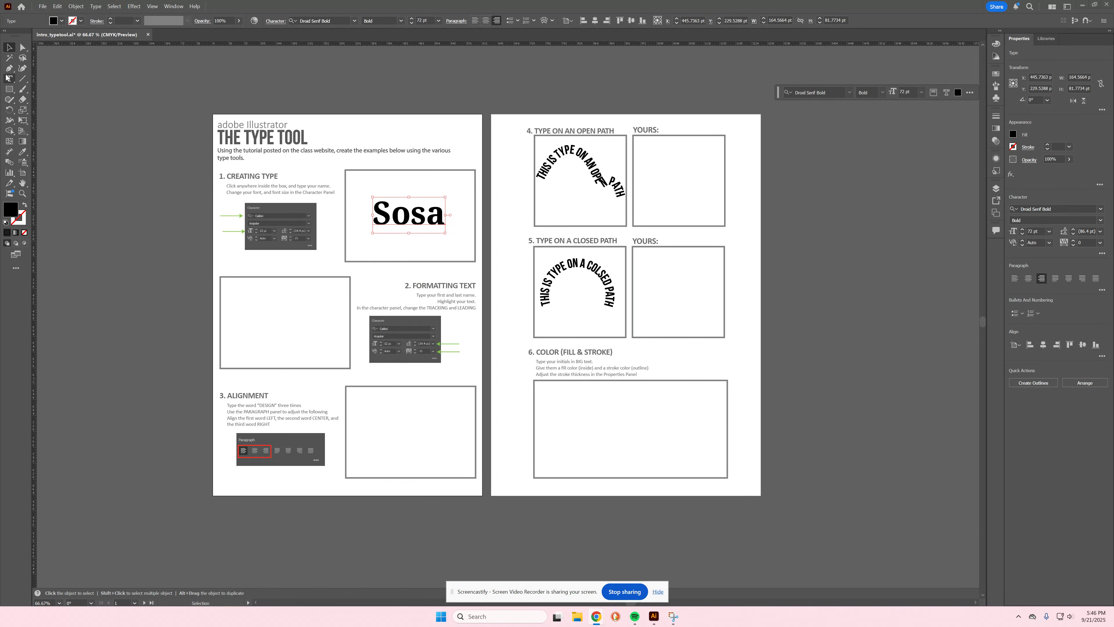
{"action": "left_click", "coordinate": [258, 310]}
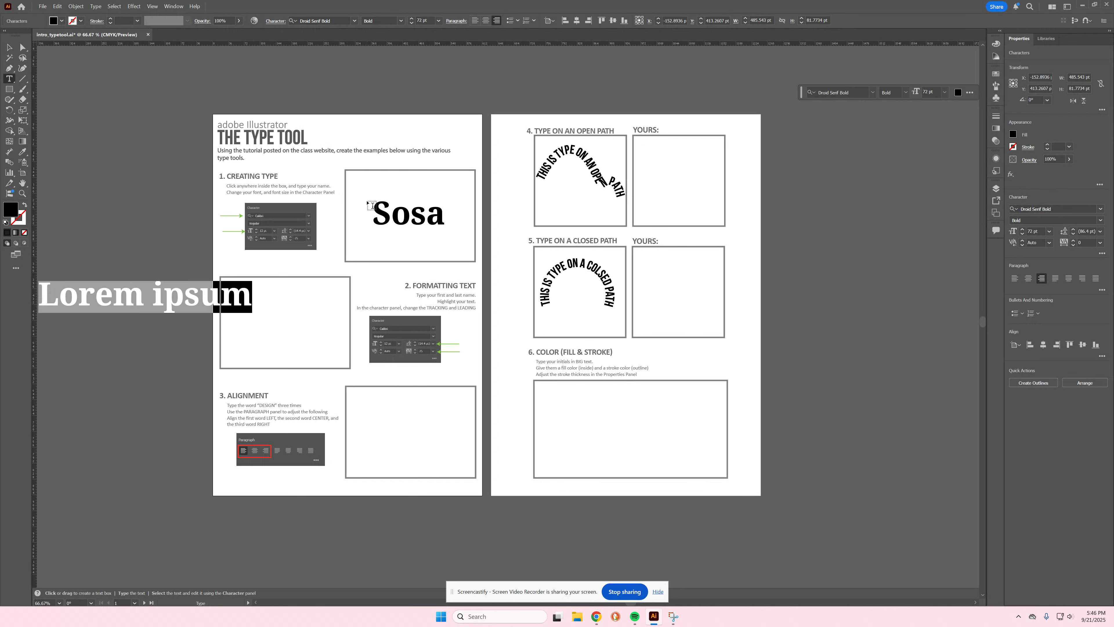
{"action": "type", "text": "pa"}
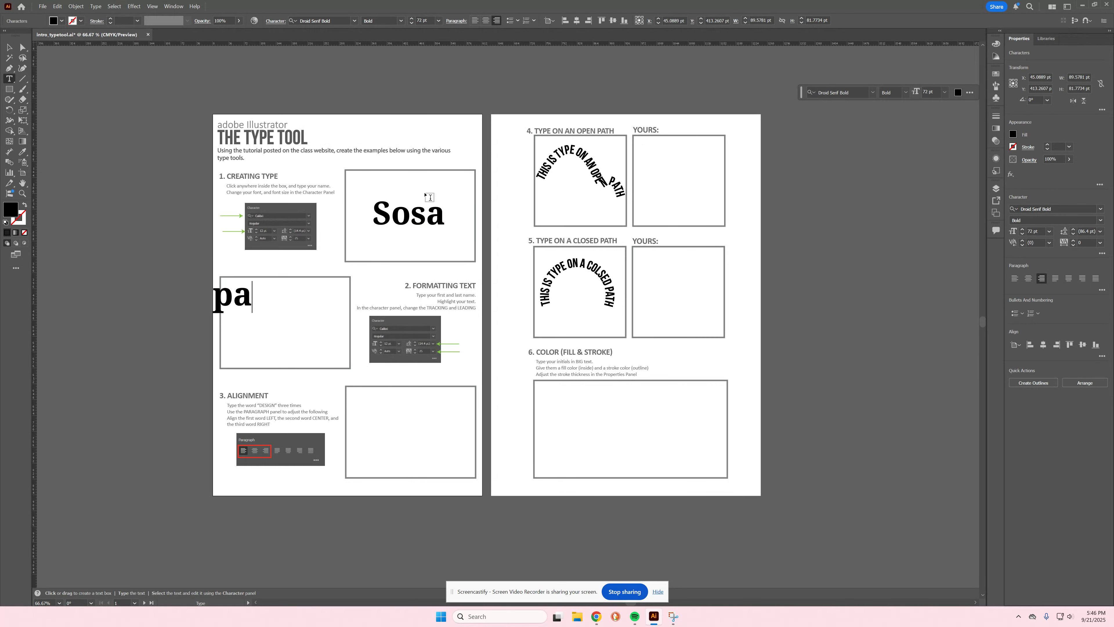
{"action": "key", "text": "BackSpace"}
{"action": "key", "text": "BackSpace"}
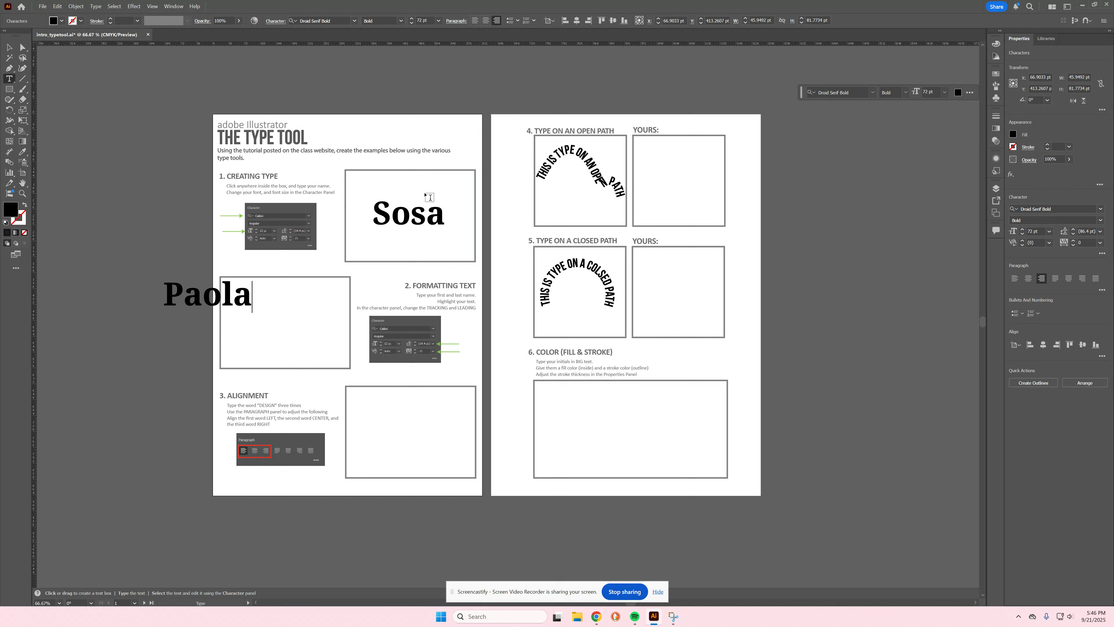
{"action": "key", "text": "Return"}
{"action": "type", "text": "Sosa"}
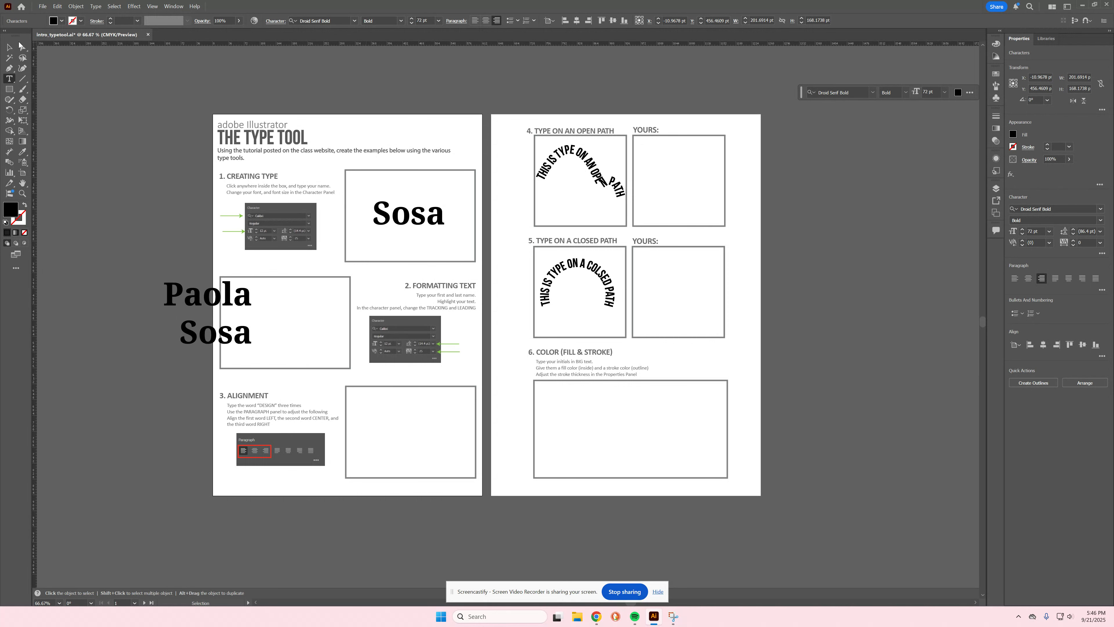
{"action": "left_click", "coordinate": [9, 47]}
{"action": "left_click_drag", "start_coordinate": [238, 339], "coordinate": [318, 344]}
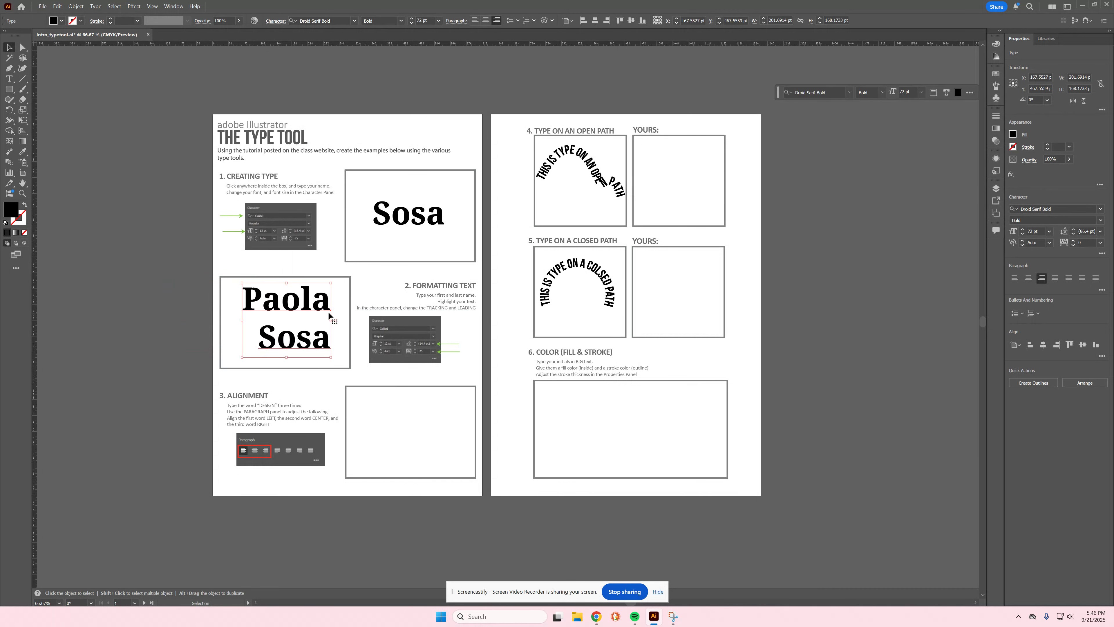
Step: Try Alfarn, then set the two-line name in Arvo and highlight the first name
{"action": "left_click", "coordinate": [1102, 211]}
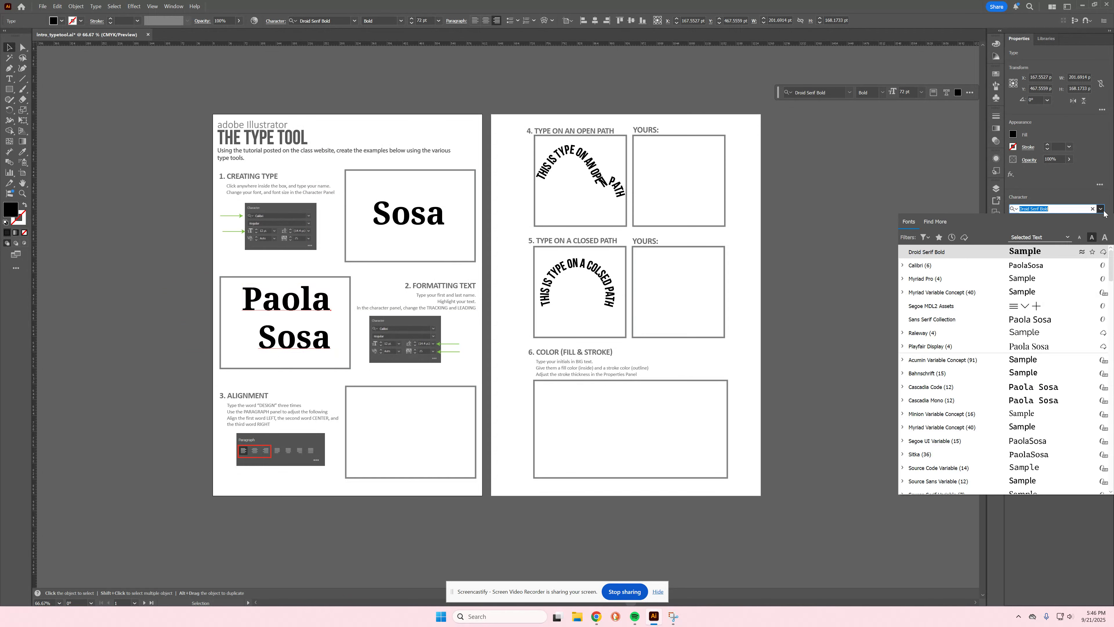
{"action": "scroll", "coordinate": [1052, 416], "scroll_direction": "down", "scroll_amount": 4}
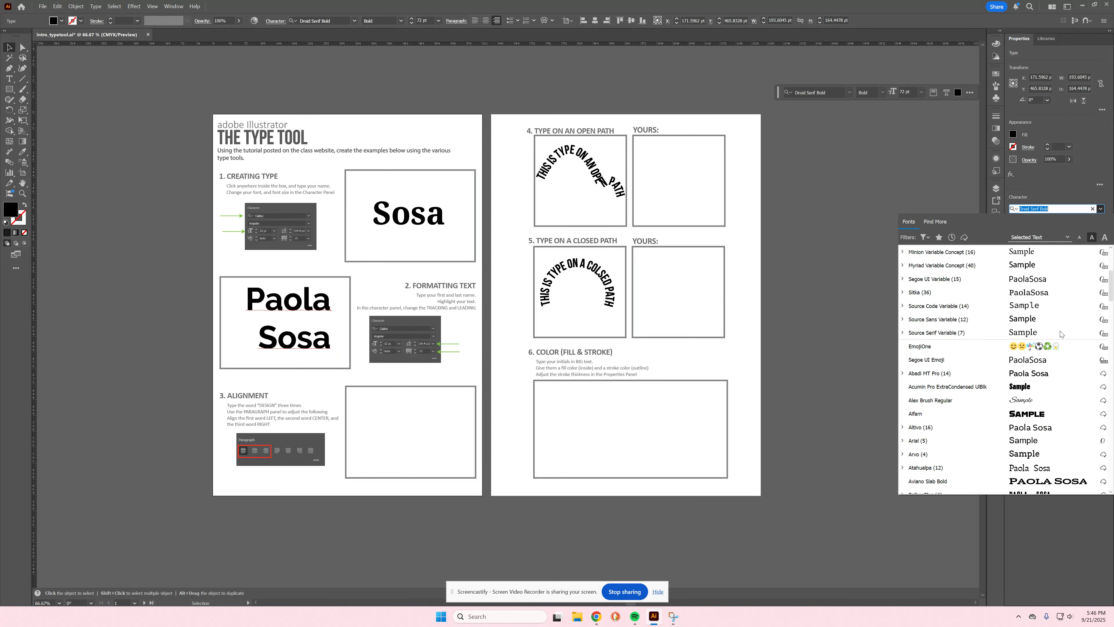
{"action": "left_click", "coordinate": [1052, 415]}
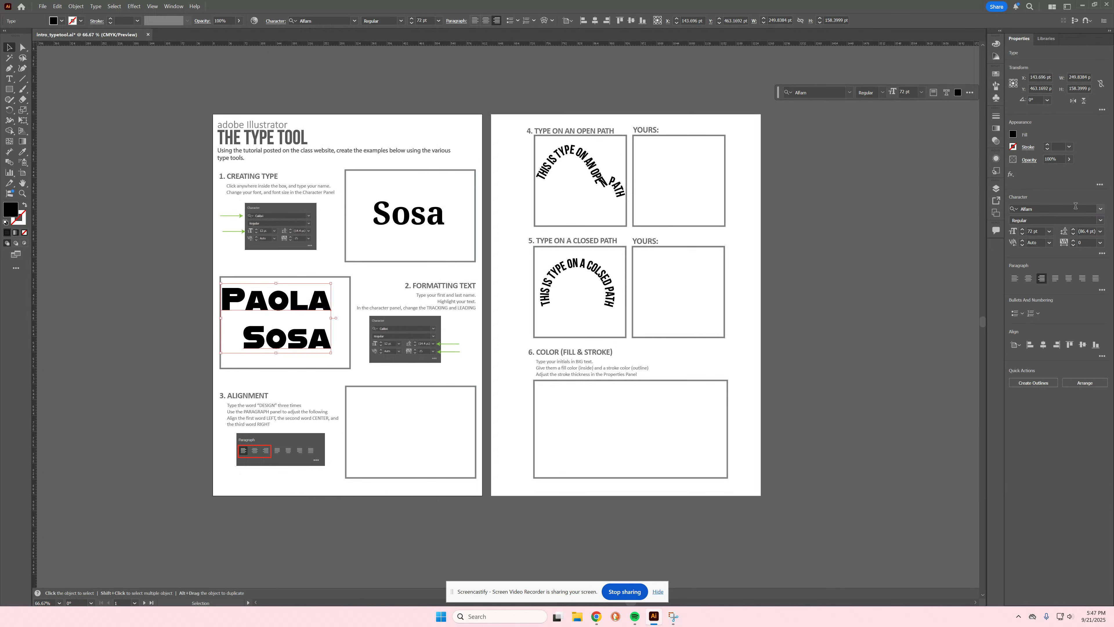
{"action": "left_click", "coordinate": [1099, 212]}
{"action": "scroll", "coordinate": [1069, 380], "scroll_direction": "down", "scroll_amount": 3}
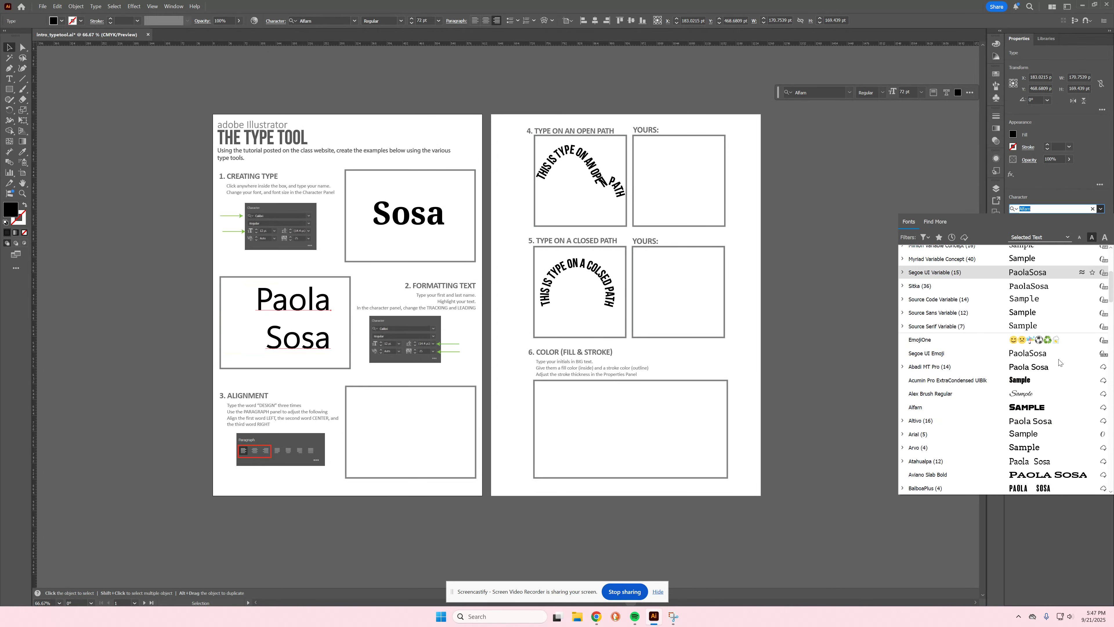
{"action": "left_click", "coordinate": [1042, 449]}
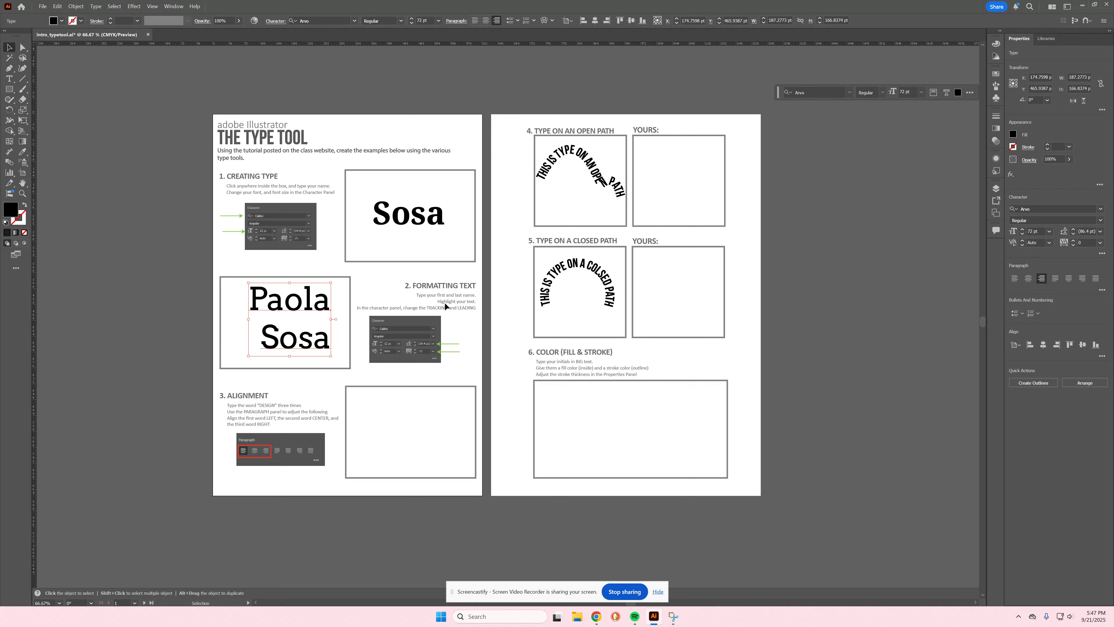
{"action": "double_click", "coordinate": [274, 300]}
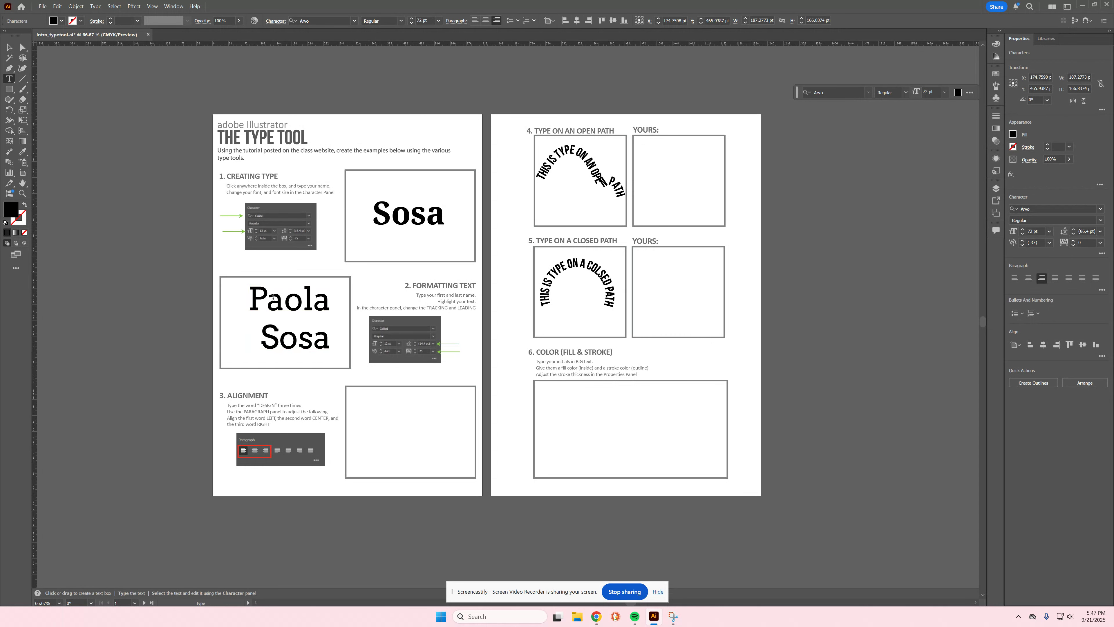
{"action": "left_click_drag", "start_coordinate": [251, 299], "coordinate": [344, 303]}
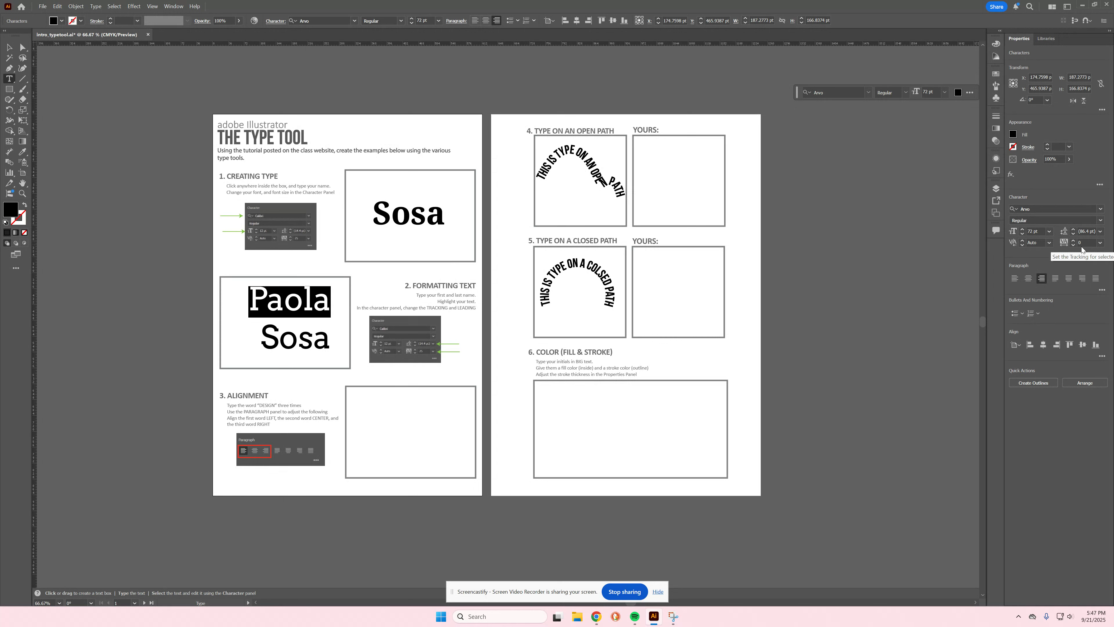
Step: Apply 200 tracking to the last name on the second line
{"action": "left_click", "coordinate": [1100, 244]}
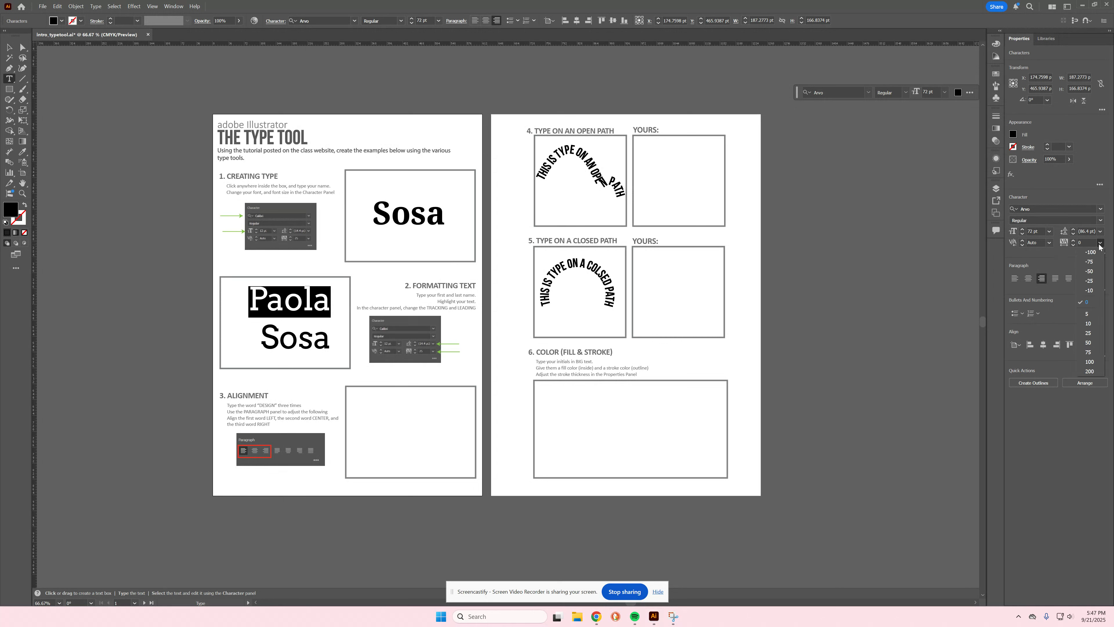
{"action": "left_click", "coordinate": [299, 338]}
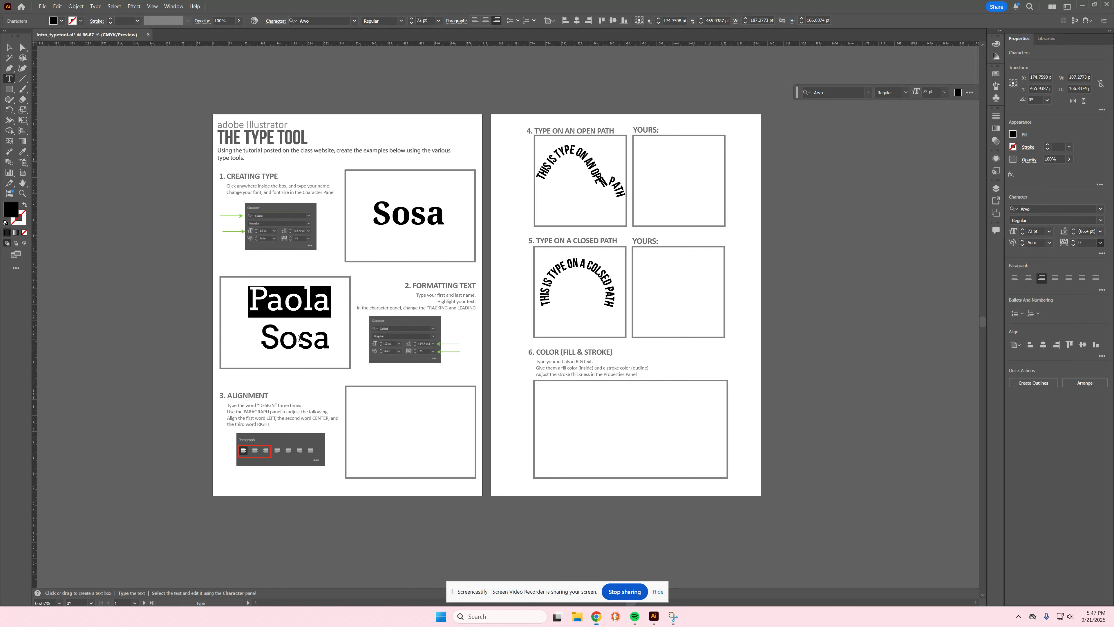
{"action": "double_click", "coordinate": [299, 338]}
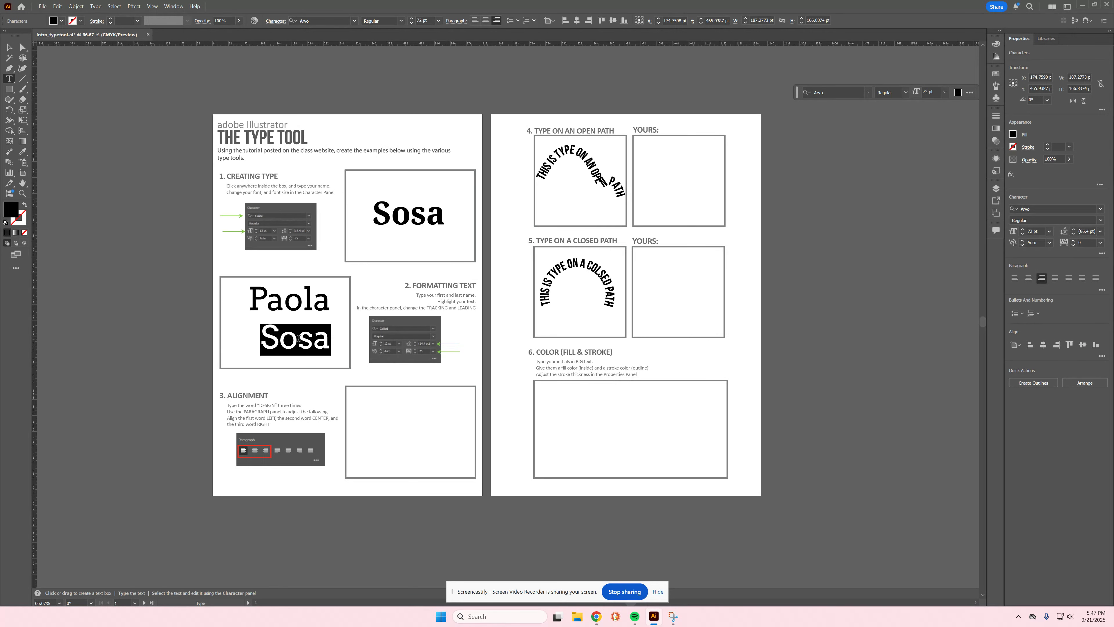
{"action": "left_click", "coordinate": [1099, 244]}
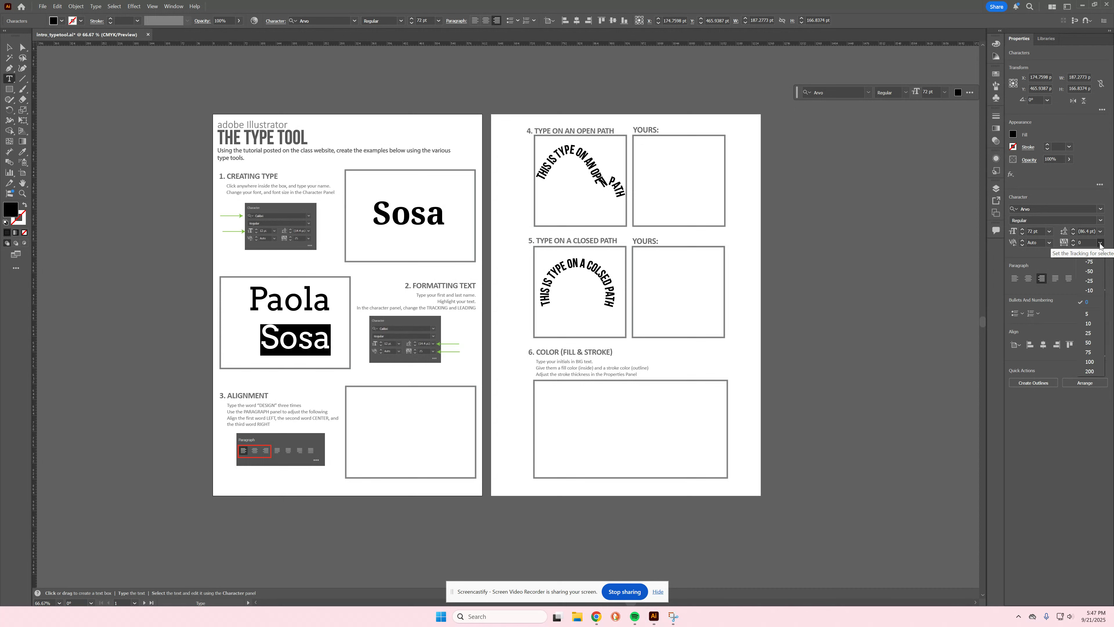
{"action": "left_click", "coordinate": [1091, 371]}
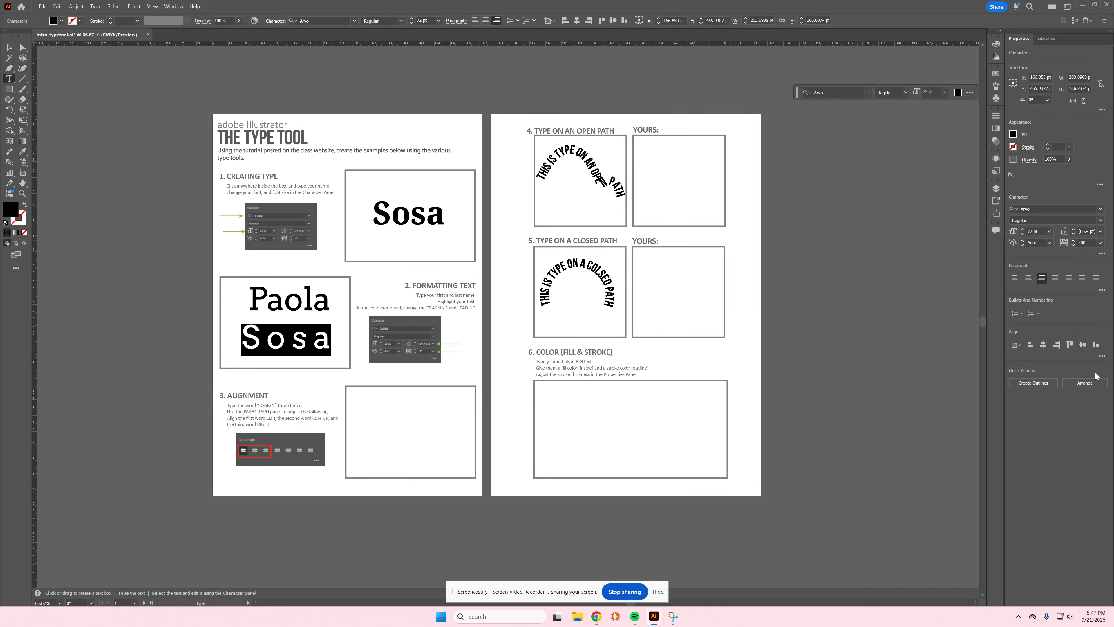
Step: Select the whole two-line name text object
{"action": "double_click", "coordinate": [297, 301]}
{"action": "triple_click", "coordinate": [297, 302]}
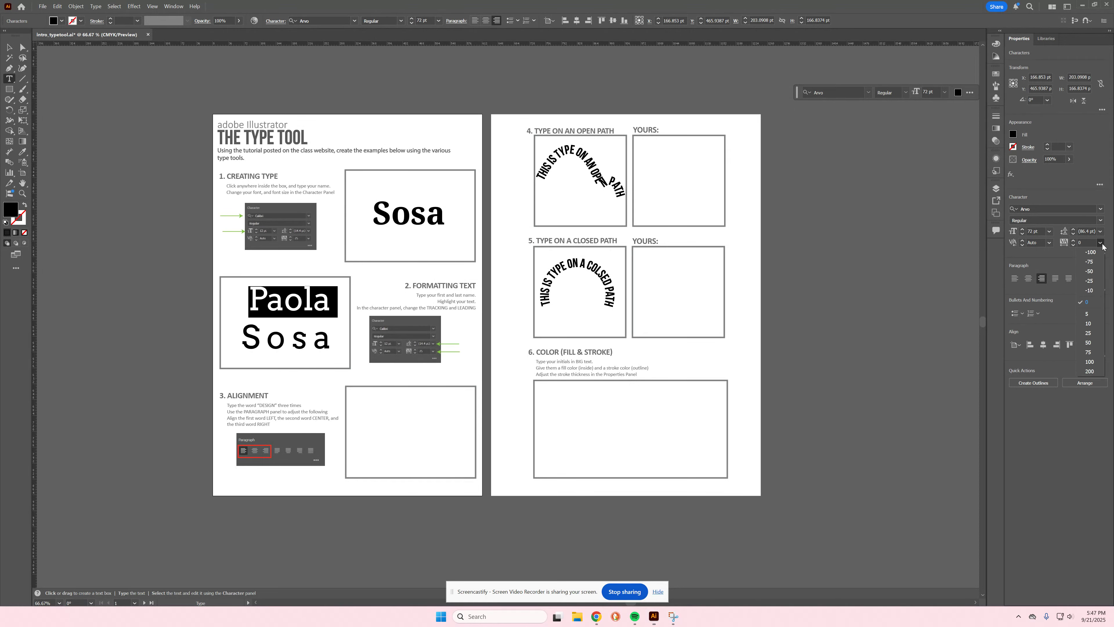
{"action": "left_click", "coordinate": [9, 47]}
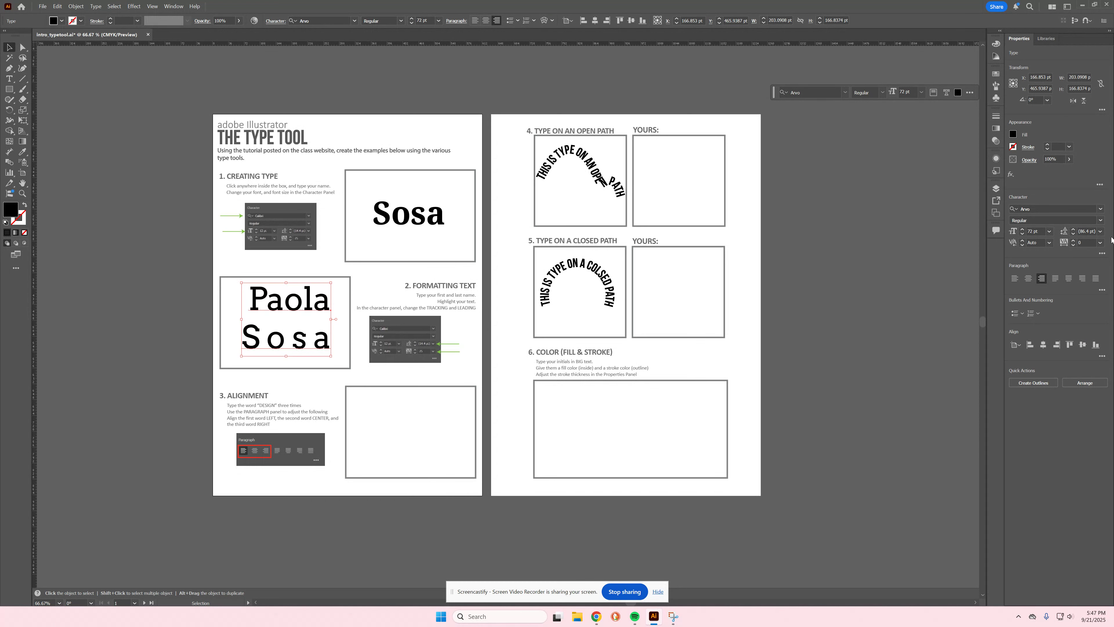
{"action": "left_click", "coordinate": [1101, 231]}
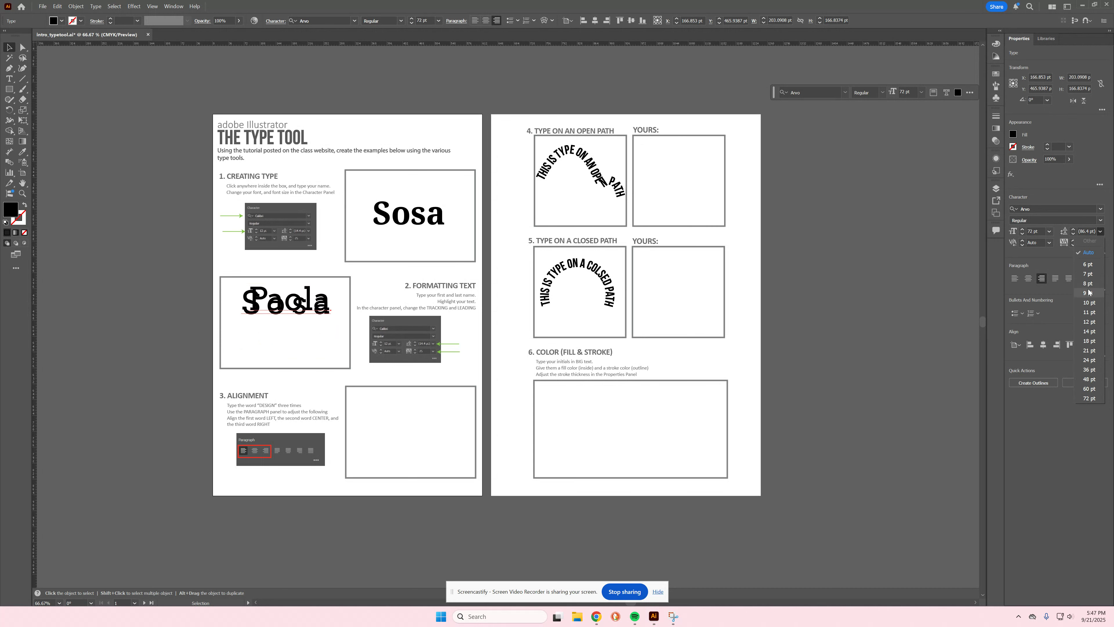
Step: Give the name 60 pt leading, centre-align it, and centre it in the Formatting Text box
{"action": "left_click", "coordinate": [1088, 388]}
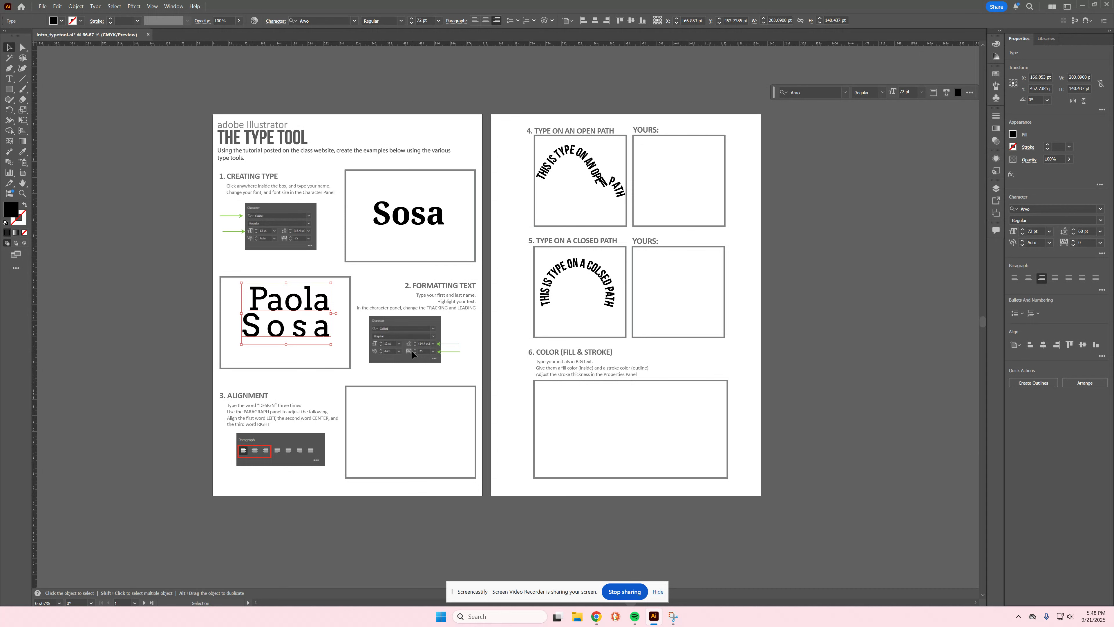
{"action": "left_click", "coordinate": [1027, 278]}
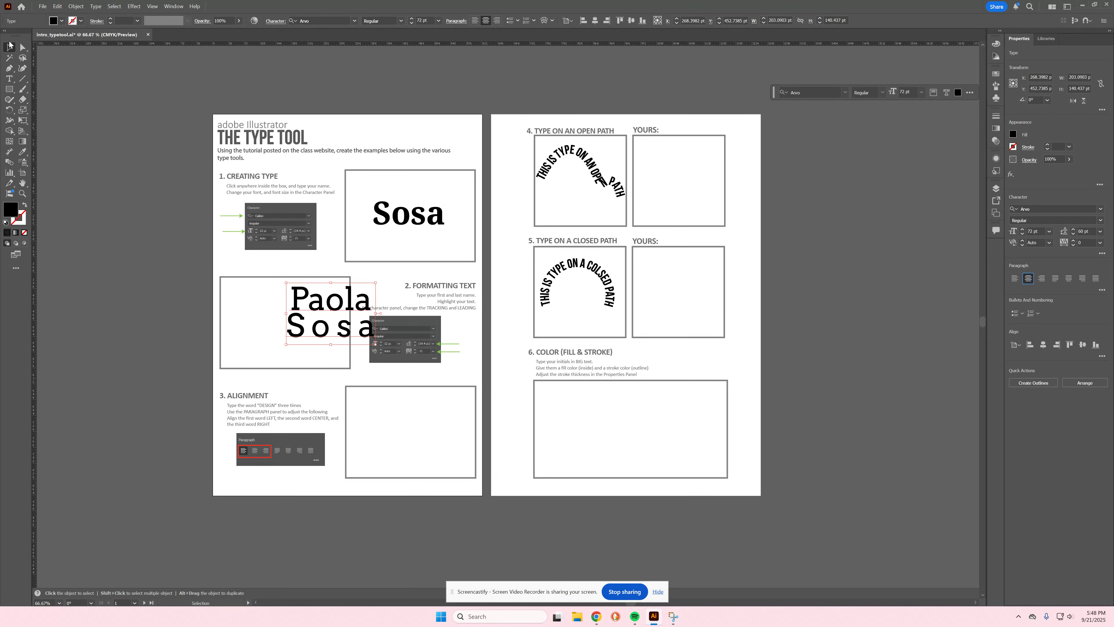
{"action": "left_click_drag", "start_coordinate": [338, 307], "coordinate": [288, 313]}
{"action": "left_click", "coordinate": [196, 399]}
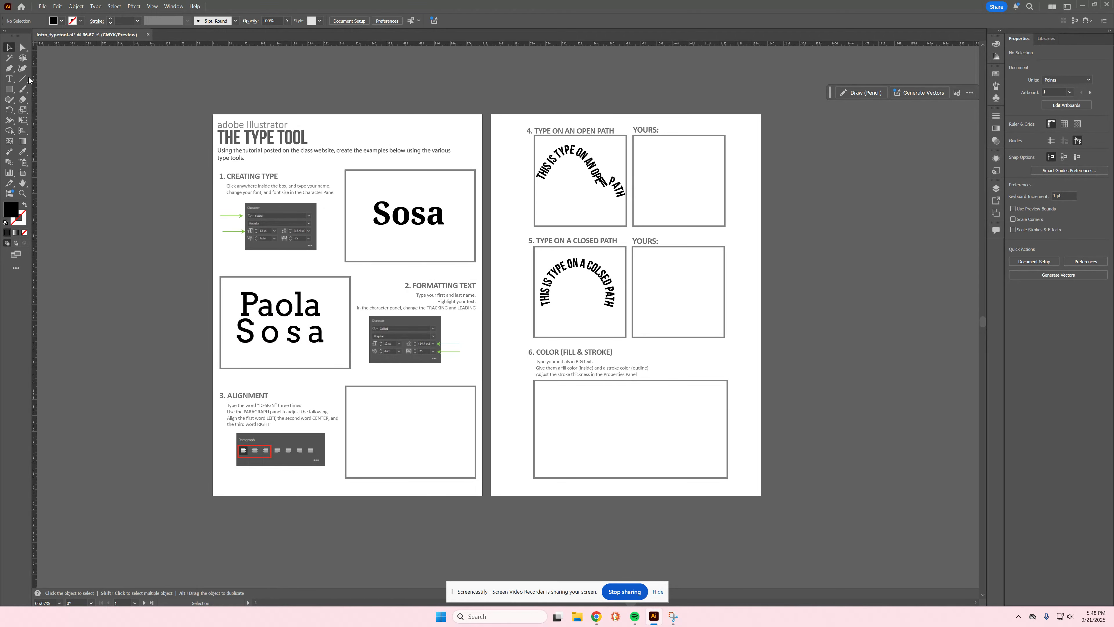
Step: Type 'Design' on three lines in a new text object above the Alignment box
{"action": "left_click", "coordinate": [9, 79]}
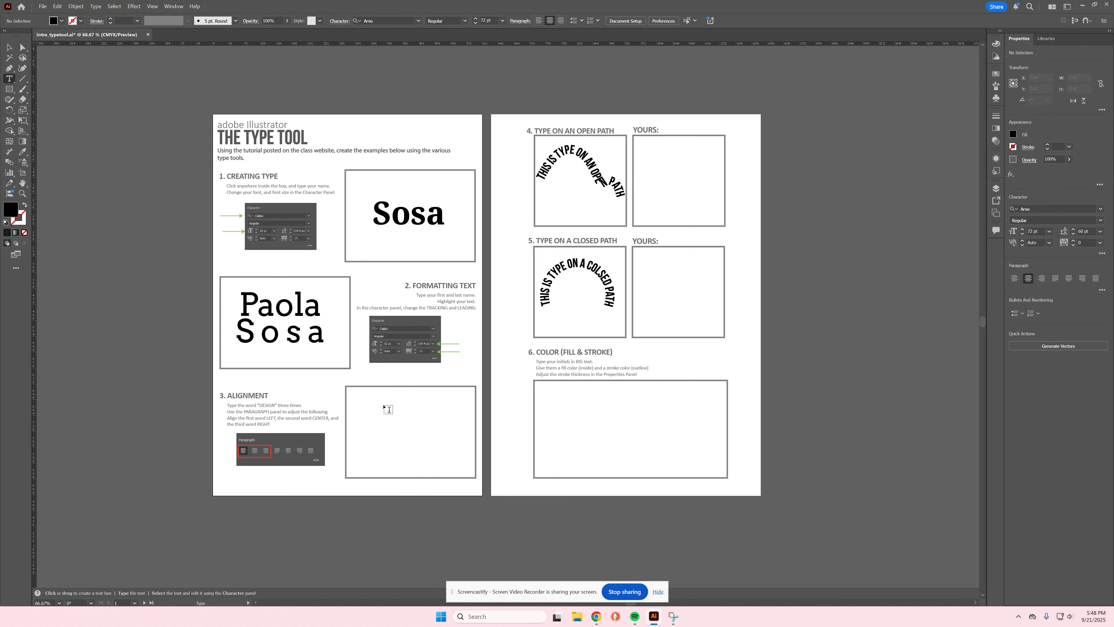
{"action": "left_click", "coordinate": [397, 401]}
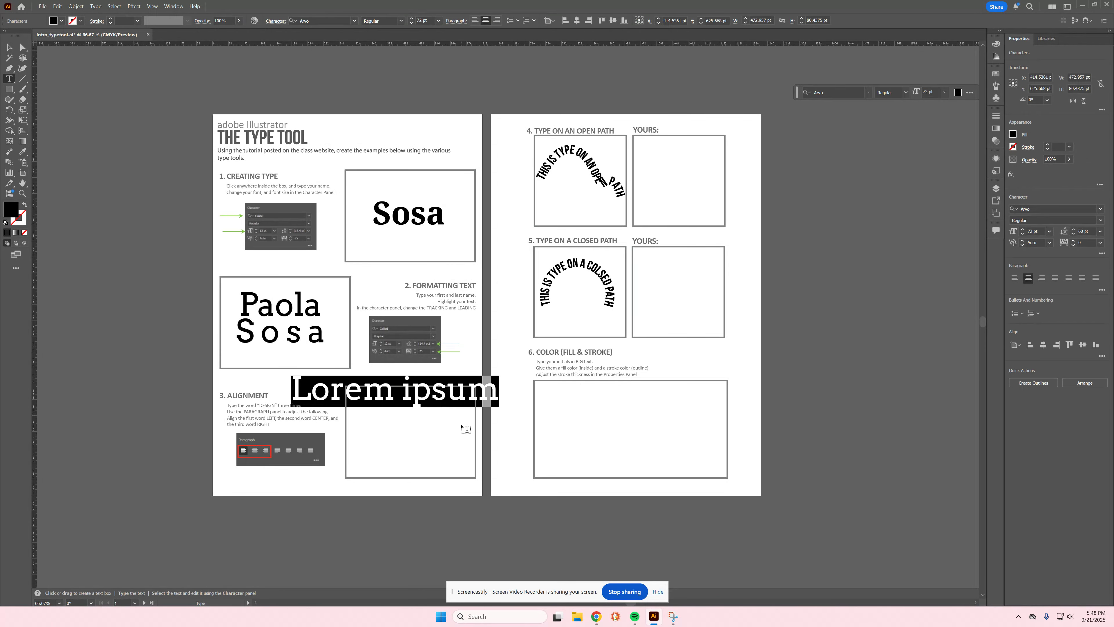
{"action": "type", "text": "d"}
{"action": "key", "text": "BackSpace"}
{"action": "type", "text": "Desi"}
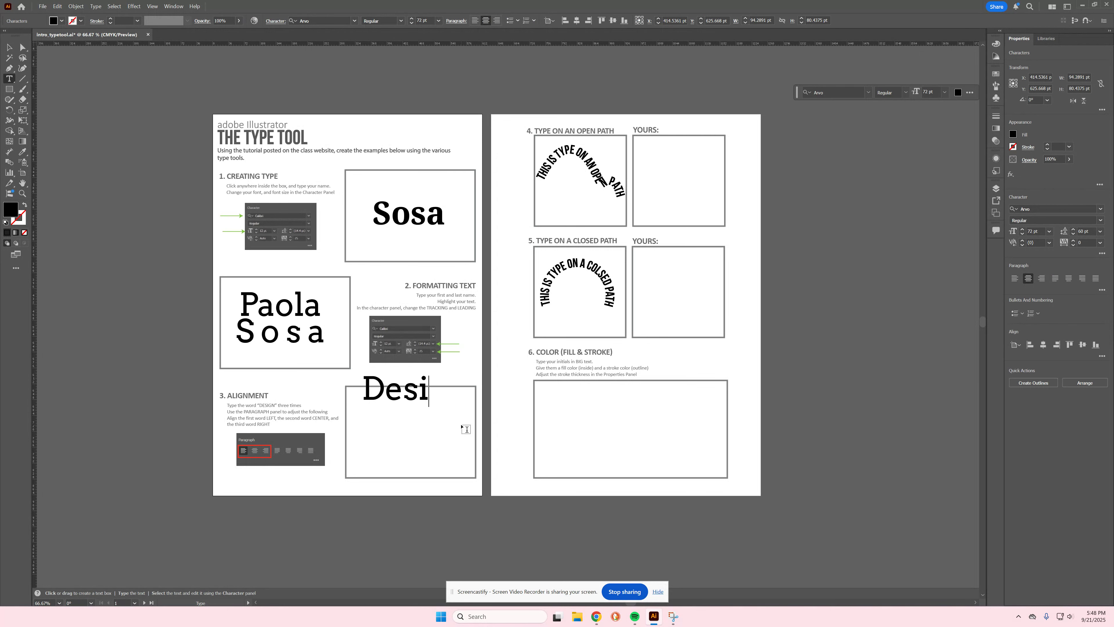
{"action": "type", "text": "gn Design"}
{"action": "key", "text": "Return"}
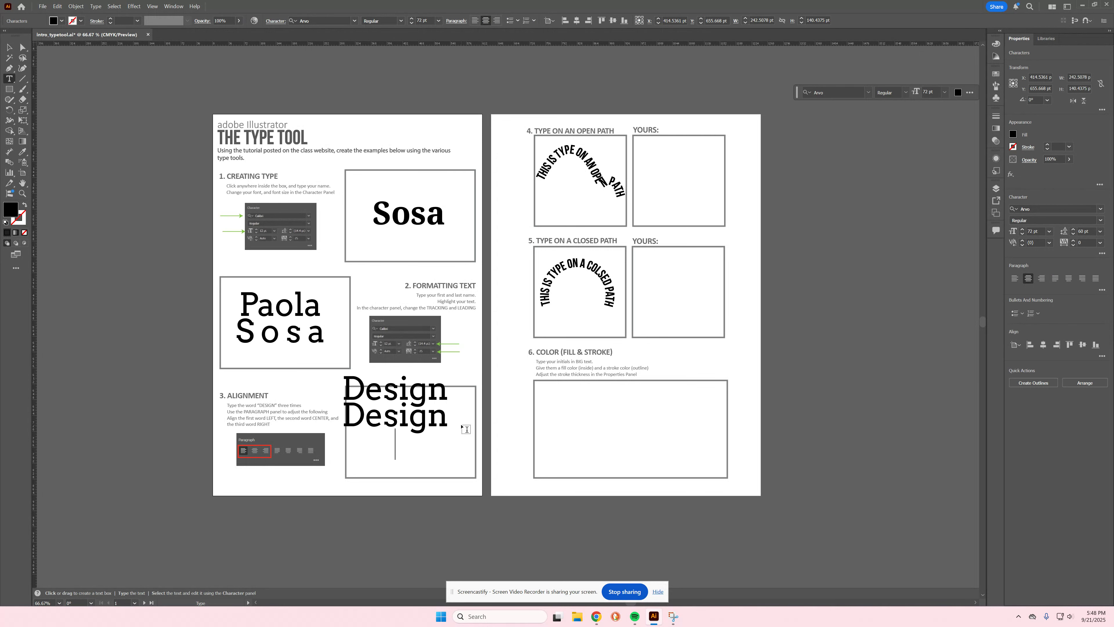
{"action": "type", "text": "Design"}
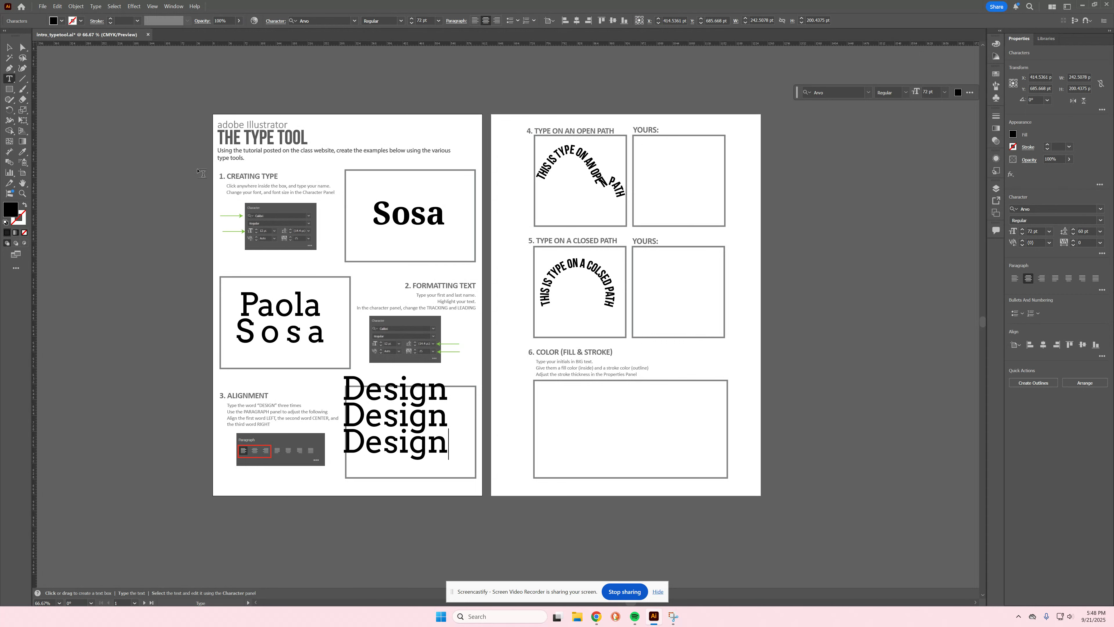
{"action": "left_click", "coordinate": [10, 51]}
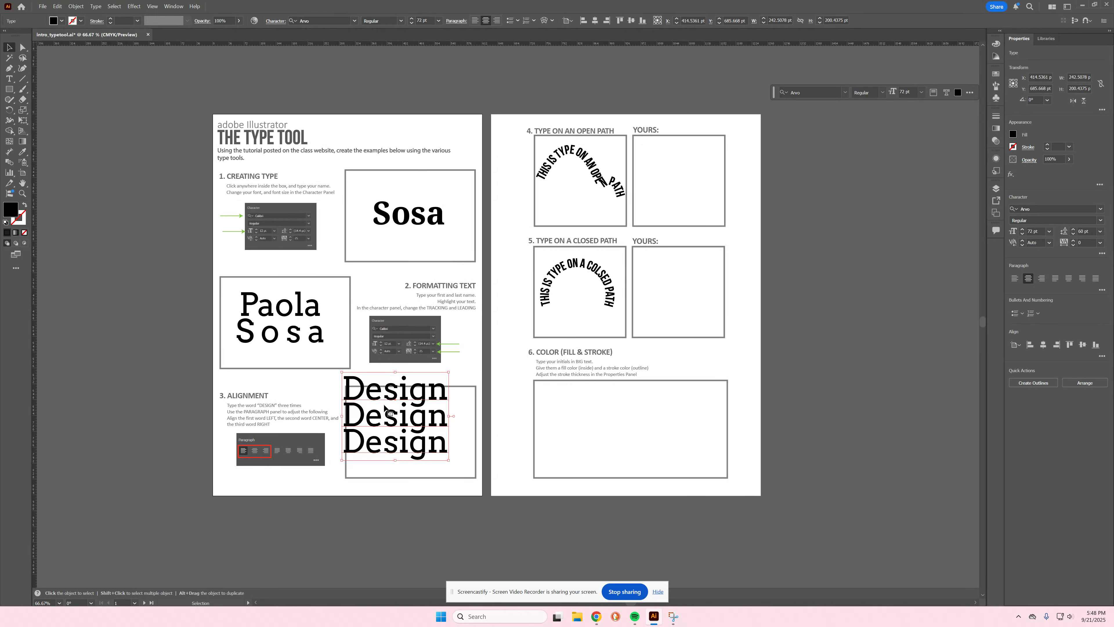
Step: Move the Design block into the Alignment box, set Auto leading and 48 pt size
{"action": "left_click_drag", "start_coordinate": [388, 409], "coordinate": [406, 420]}
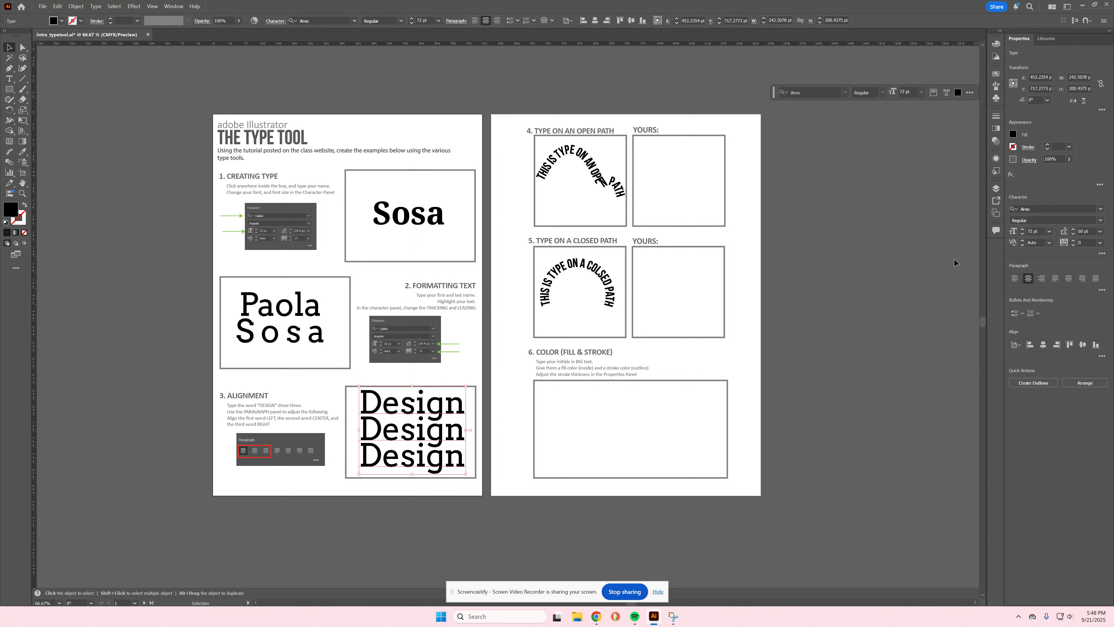
{"action": "left_click", "coordinate": [1050, 232]}
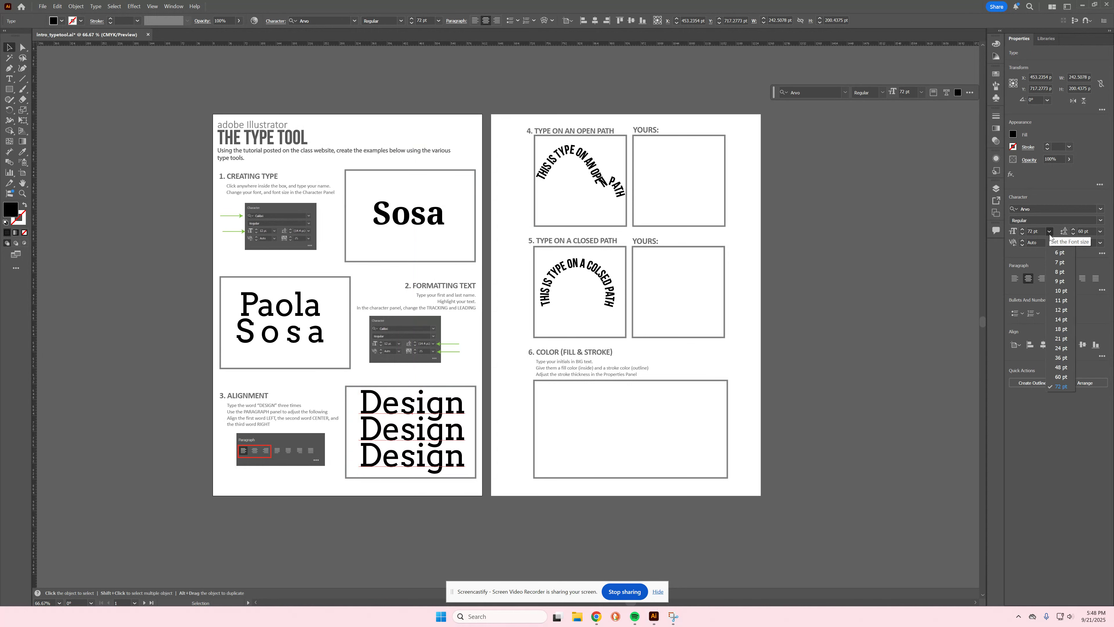
{"action": "left_click", "coordinate": [1071, 349]}
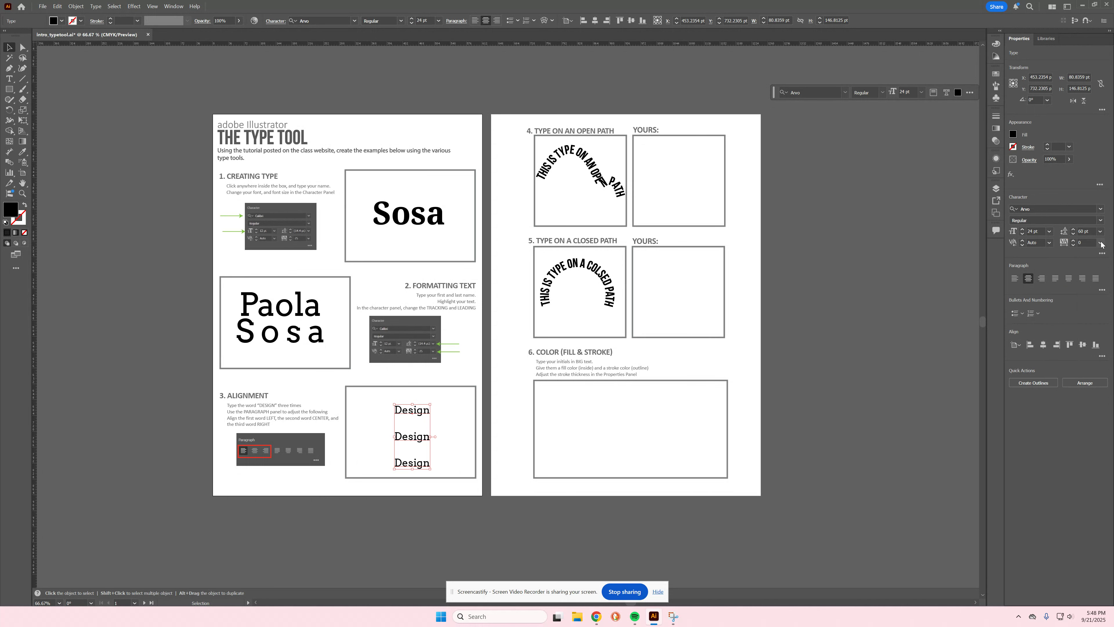
{"action": "left_click", "coordinate": [1100, 232]}
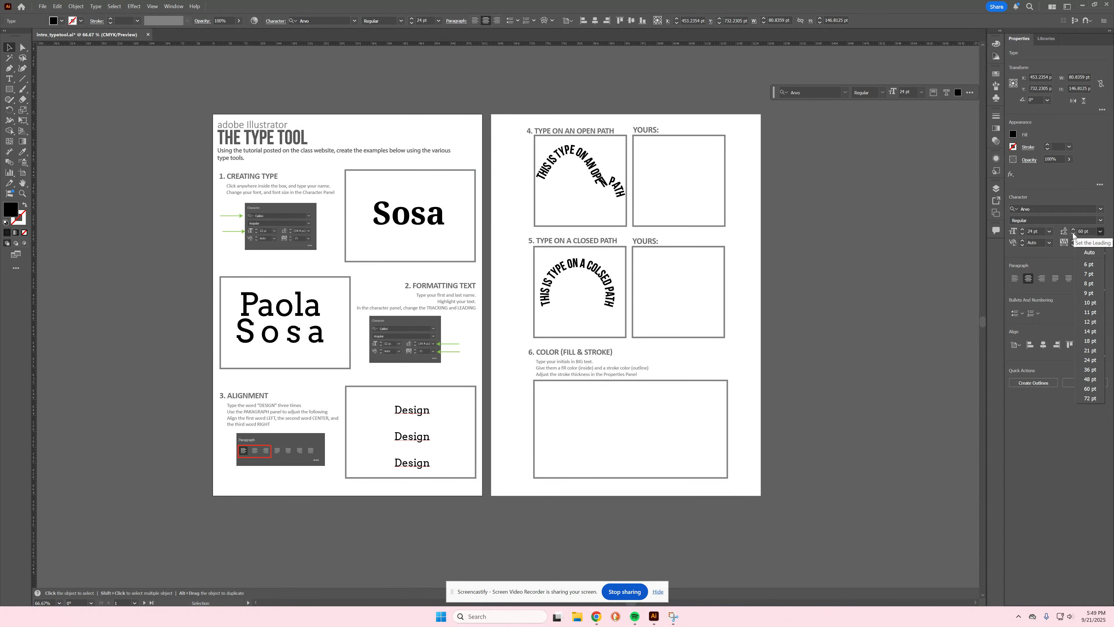
{"action": "left_click", "coordinate": [1089, 253]}
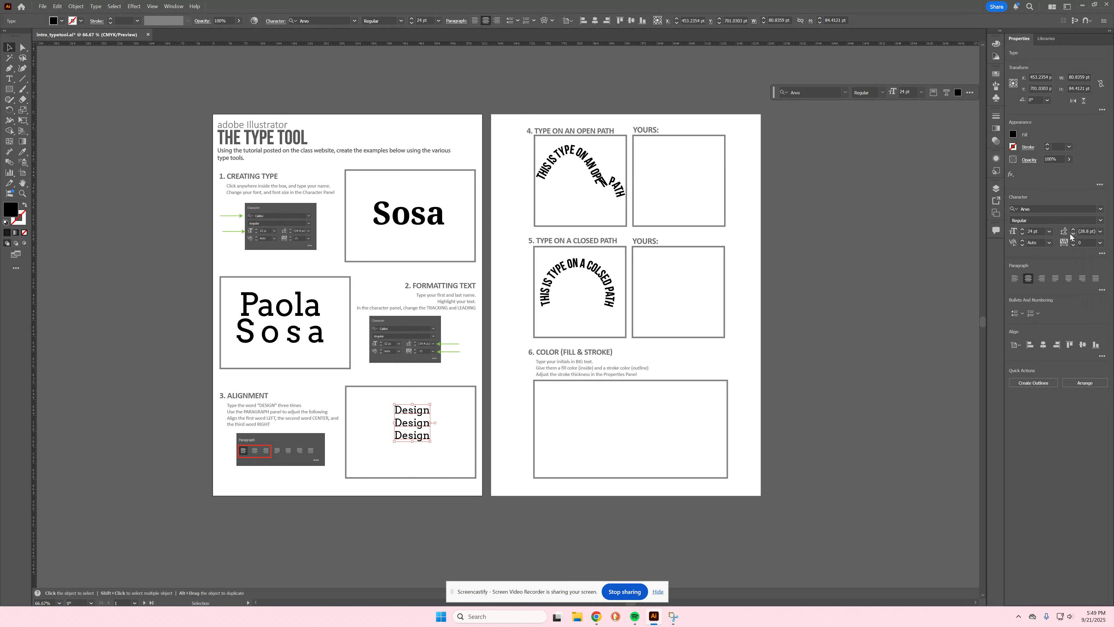
{"action": "left_click", "coordinate": [1049, 232]}
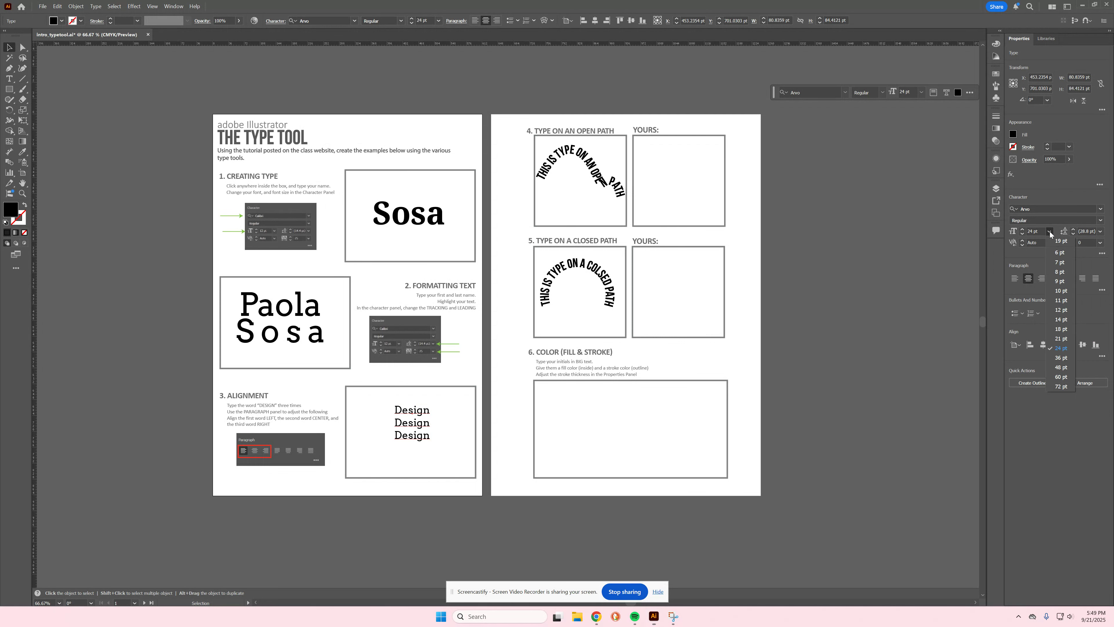
{"action": "left_click", "coordinate": [1061, 368]}
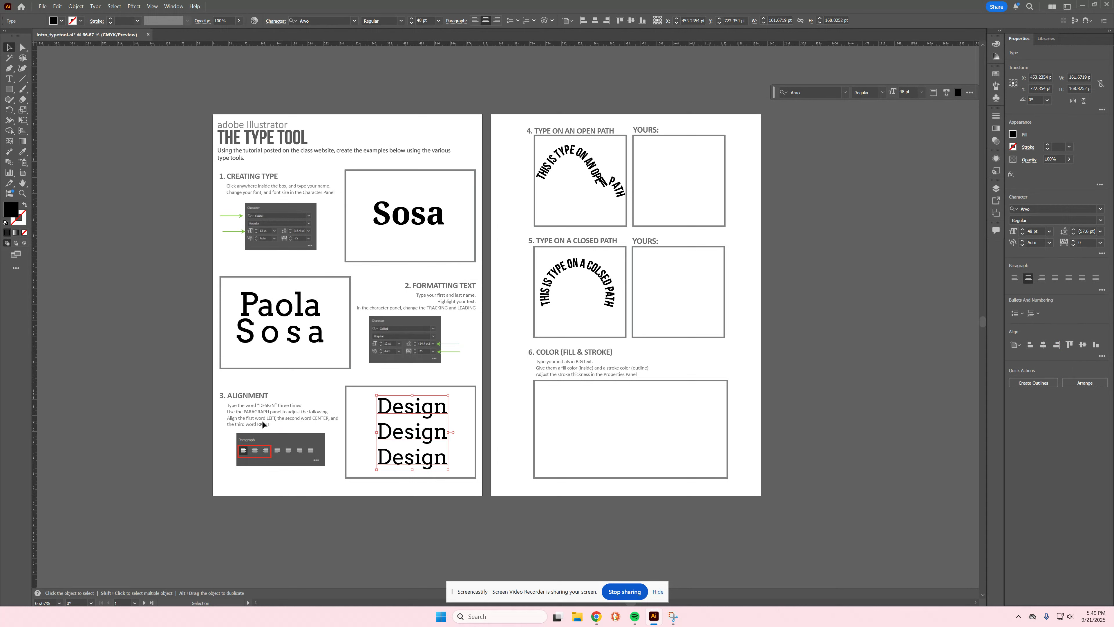
{"action": "key", "text": "t"}
{"action": "triple_click", "coordinate": [422, 405]}
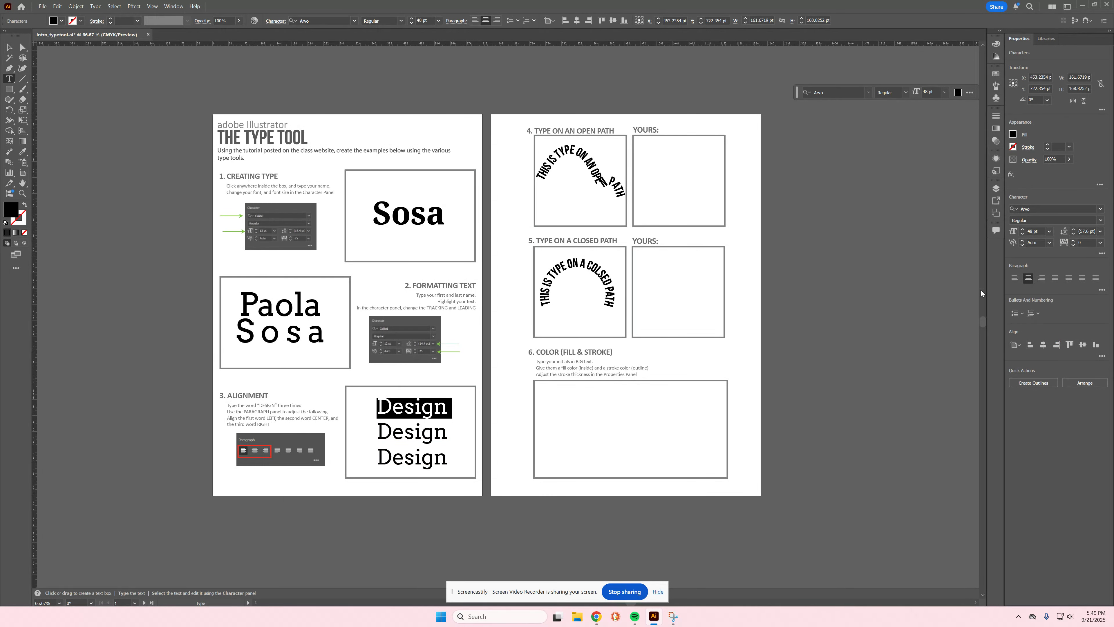
Step: Align the Design lines left, centre and right respectively
{"action": "left_click", "coordinate": [1014, 280]}
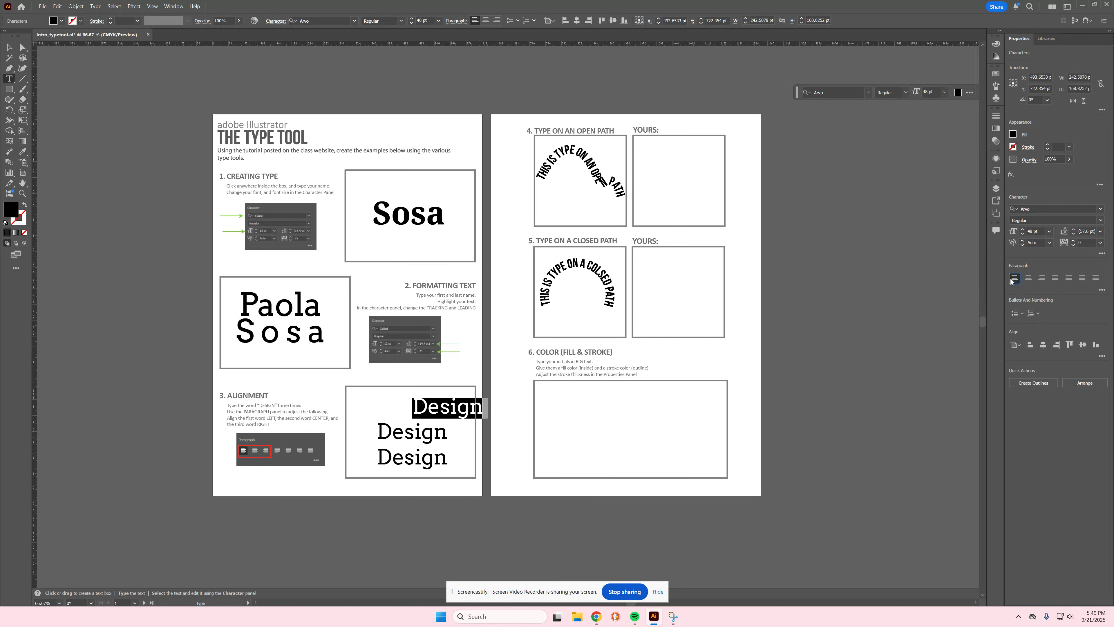
{"action": "double_click", "coordinate": [404, 432]}
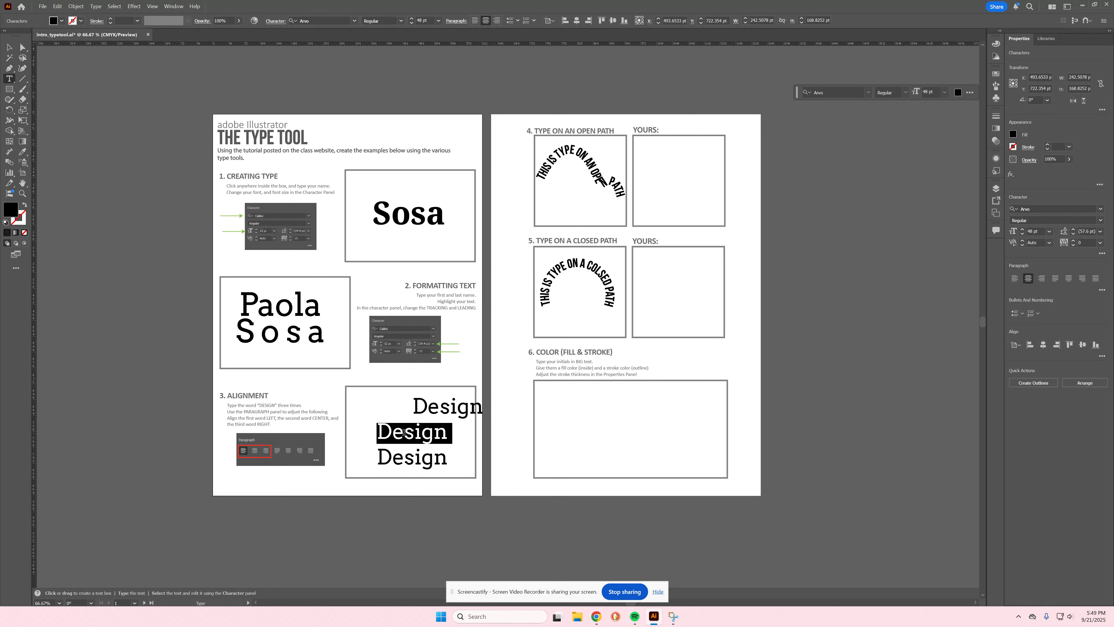
{"action": "left_click", "coordinate": [1028, 278]}
{"action": "double_click", "coordinate": [422, 459]}
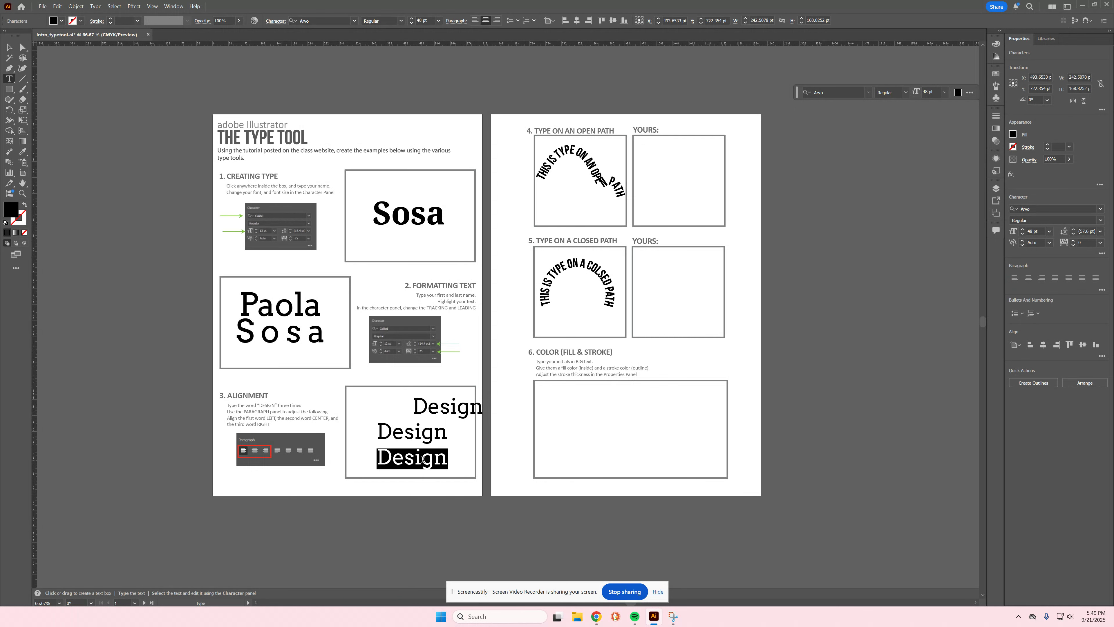
{"action": "left_click", "coordinate": [1043, 279]}
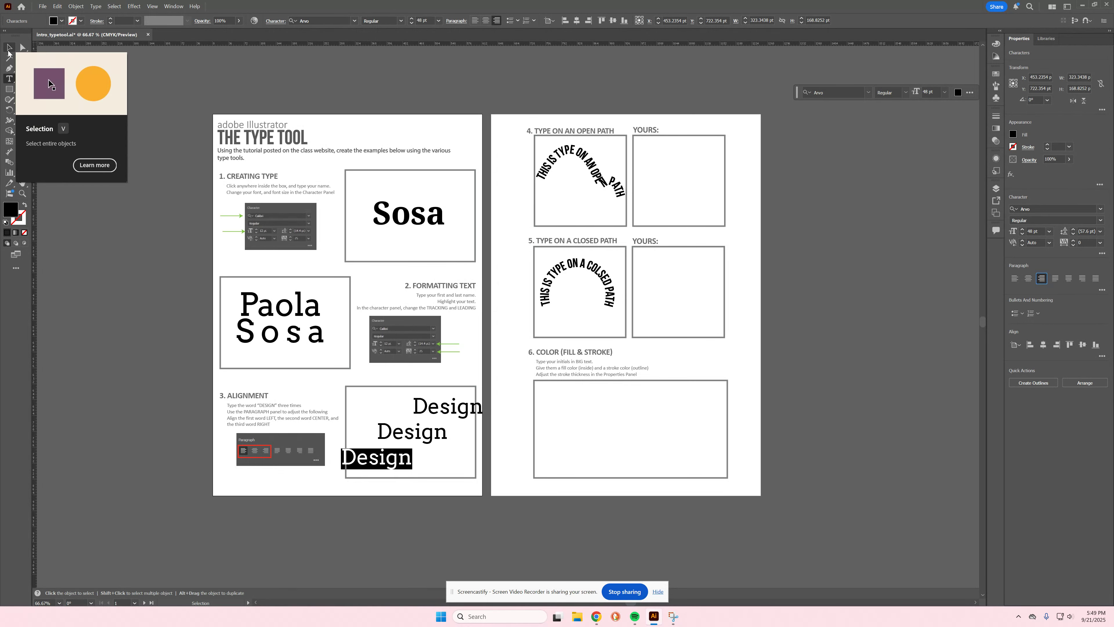
Step: Scale the Design block down slightly and reposition it inside the Alignment box
{"action": "left_click", "coordinate": [8, 49]}
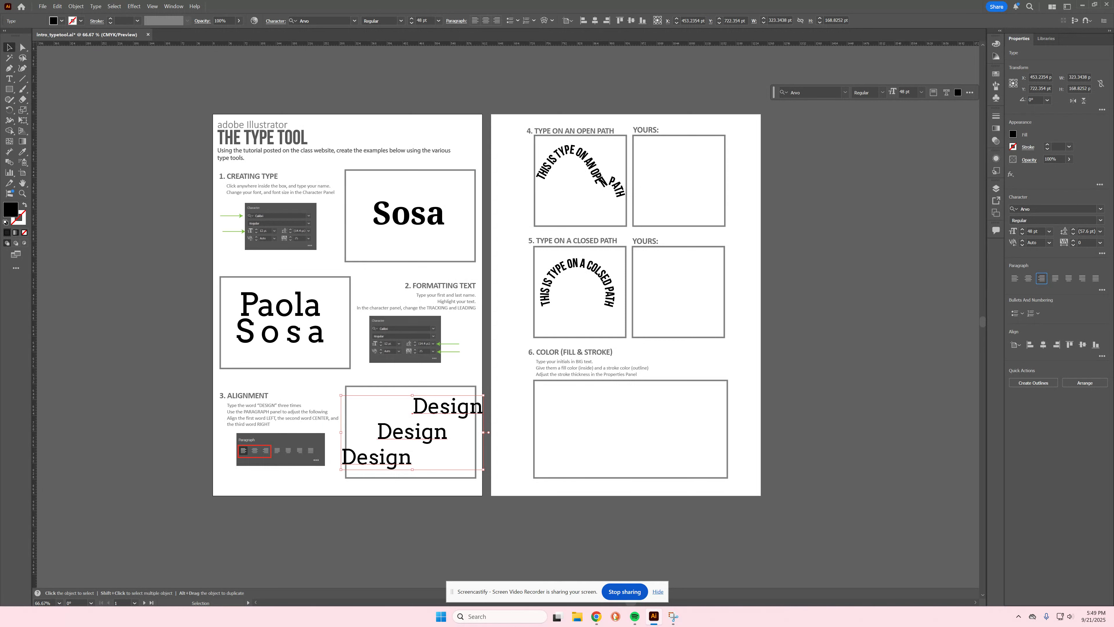
{"action": "left_click", "coordinate": [624, 592]}
{"action": "left_click_drag", "start_coordinate": [483, 396], "coordinate": [465, 405]}
{"action": "left_click_drag", "start_coordinate": [418, 438], "coordinate": [425, 434]}
{"action": "left_click", "coordinate": [513, 417]}
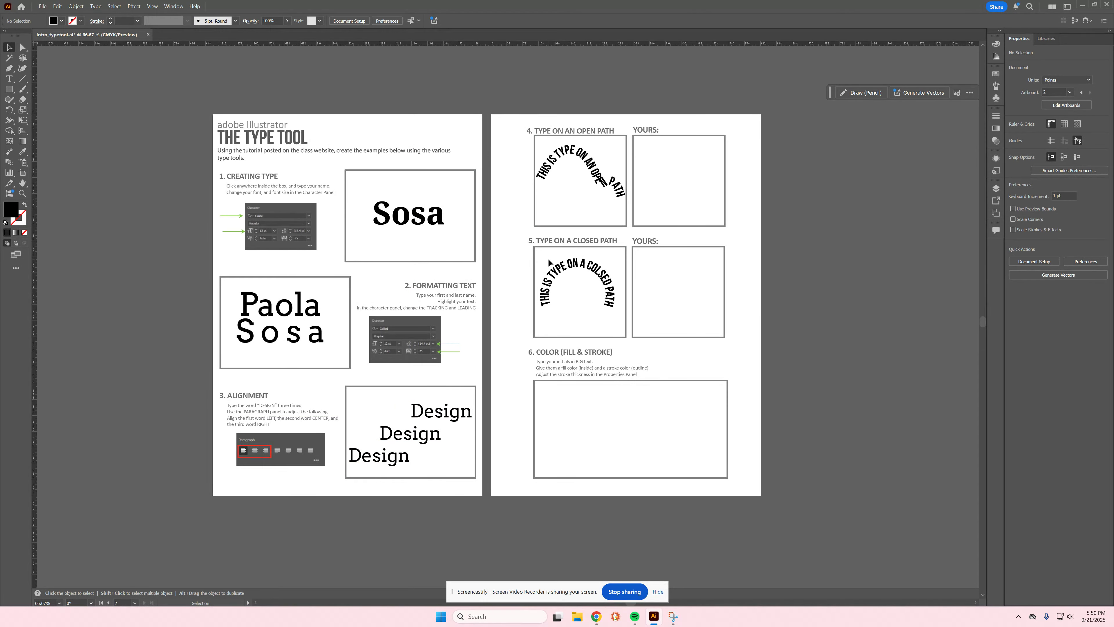
Step: Choose the Pen tool and set its fill to None
{"action": "left_click_drag", "start_coordinate": [519, 247], "coordinate": [458, 306]}
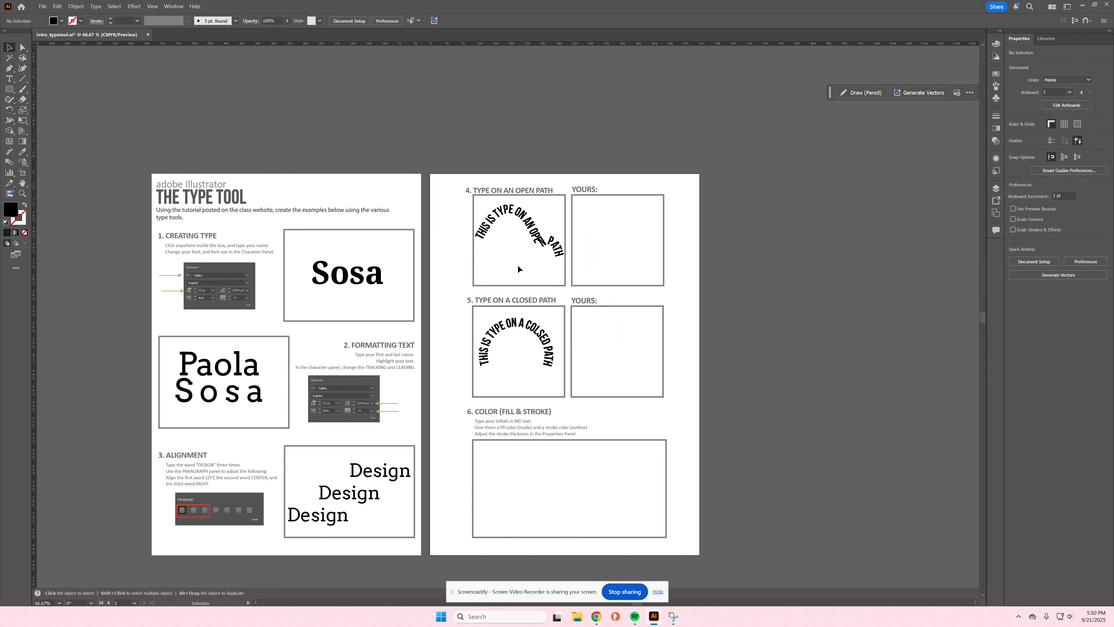
{"action": "scroll", "coordinate": [641, 234], "scroll_direction": "down", "scroll_amount": 1}
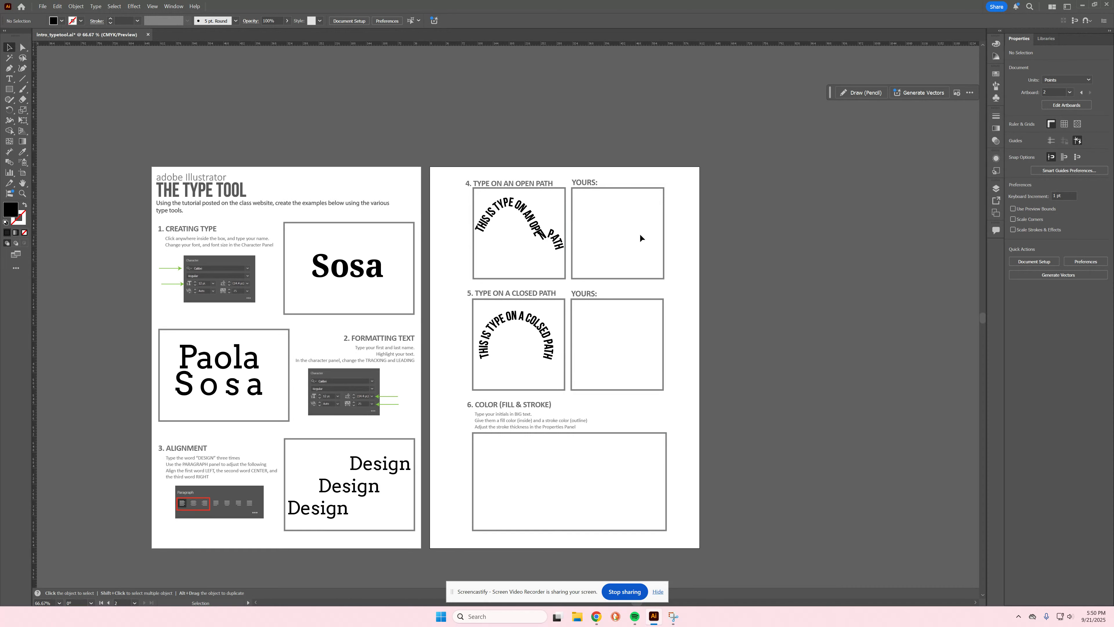
{"action": "scroll", "coordinate": [570, 243], "scroll_direction": "up", "scroll_amount": 3}
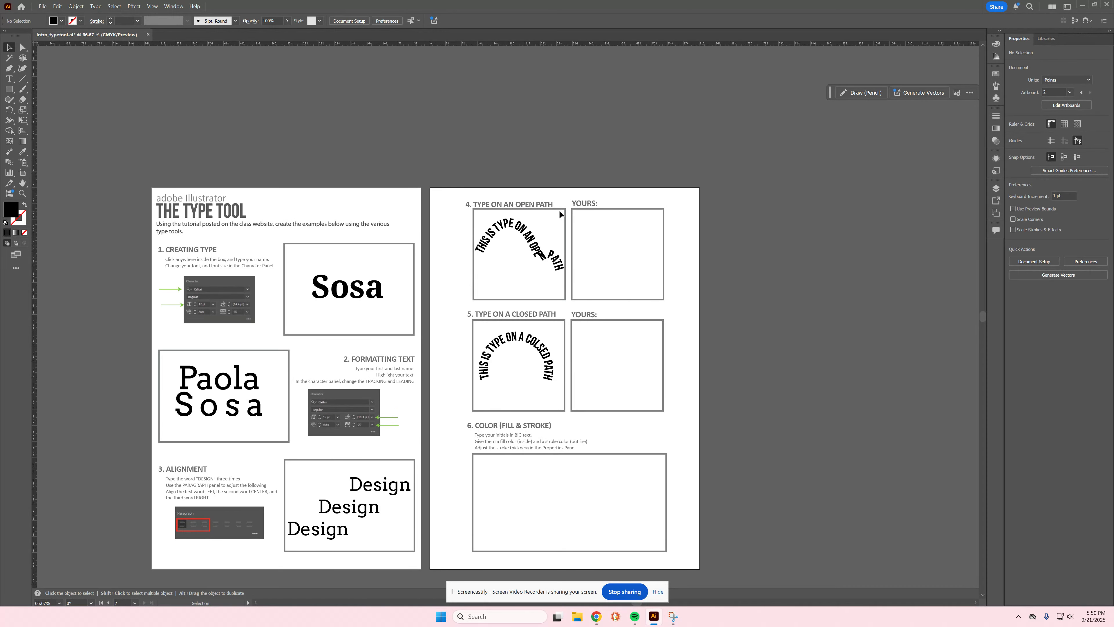
{"action": "left_click", "coordinate": [9, 68]}
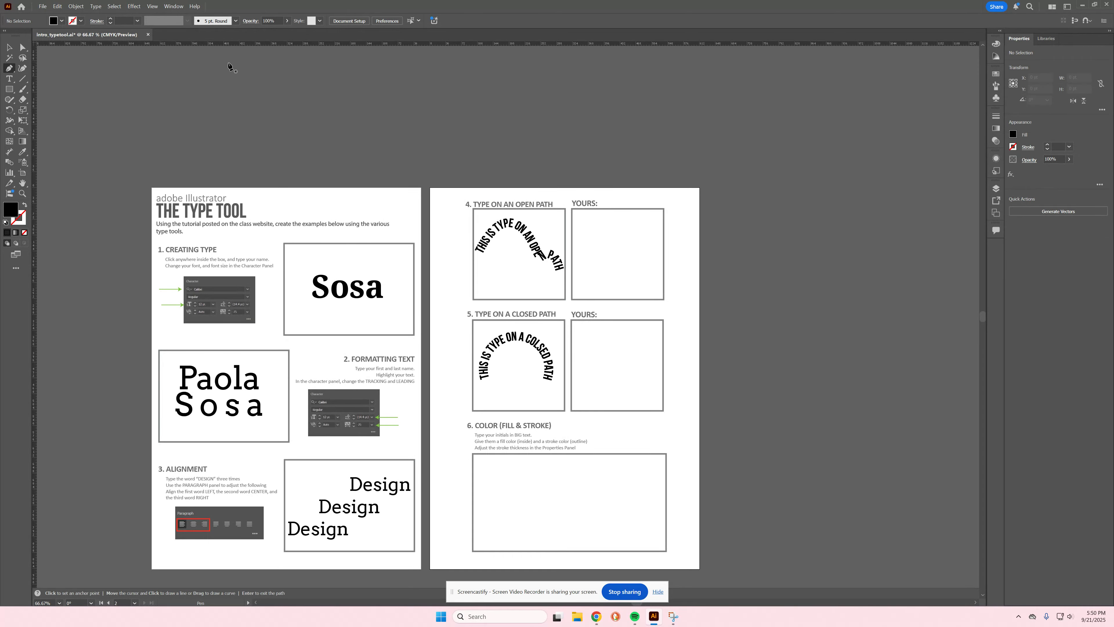
{"action": "left_click", "coordinate": [1013, 134]}
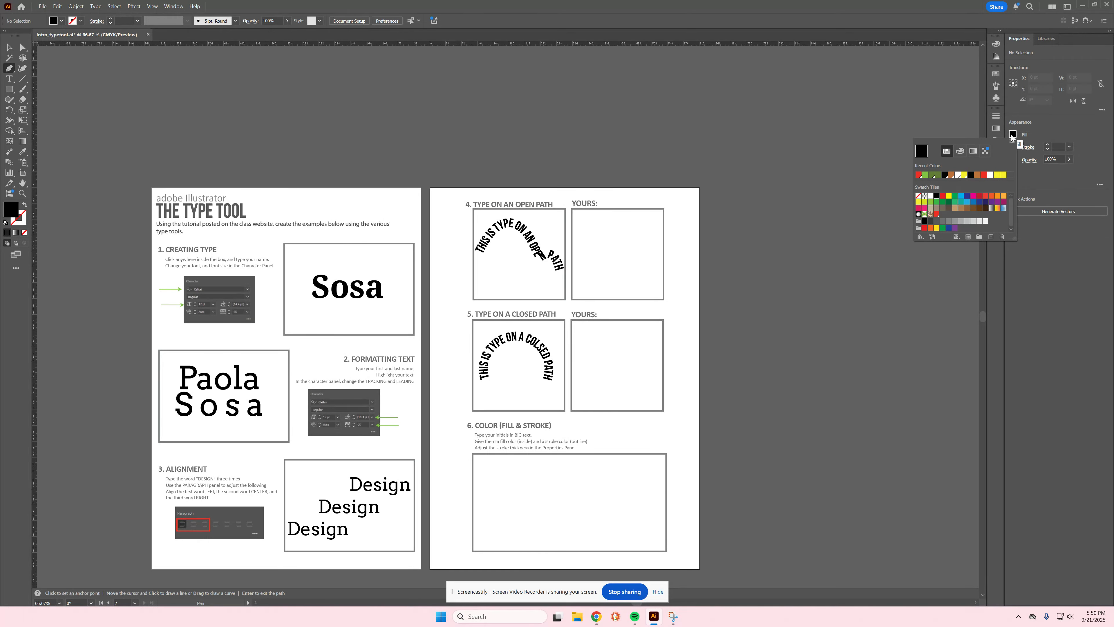
{"action": "left_click", "coordinate": [918, 196]}
{"action": "left_click", "coordinate": [1032, 126]}
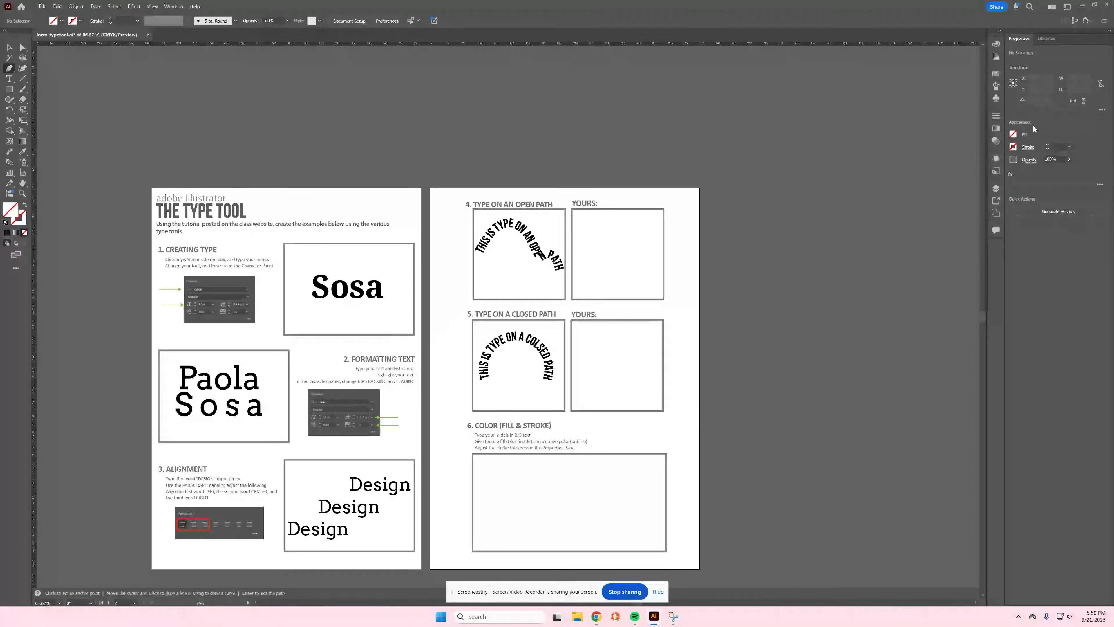
Step: Draw a curving open path through the YOURS box beside Type on an Open Path
{"action": "left_click", "coordinate": [579, 224]}
{"action": "left_click_drag", "start_coordinate": [605, 222], "coordinate": [610, 232]}
{"action": "left_click", "coordinate": [599, 263]}
{"action": "left_click_drag", "start_coordinate": [626, 284], "coordinate": [660, 242]}
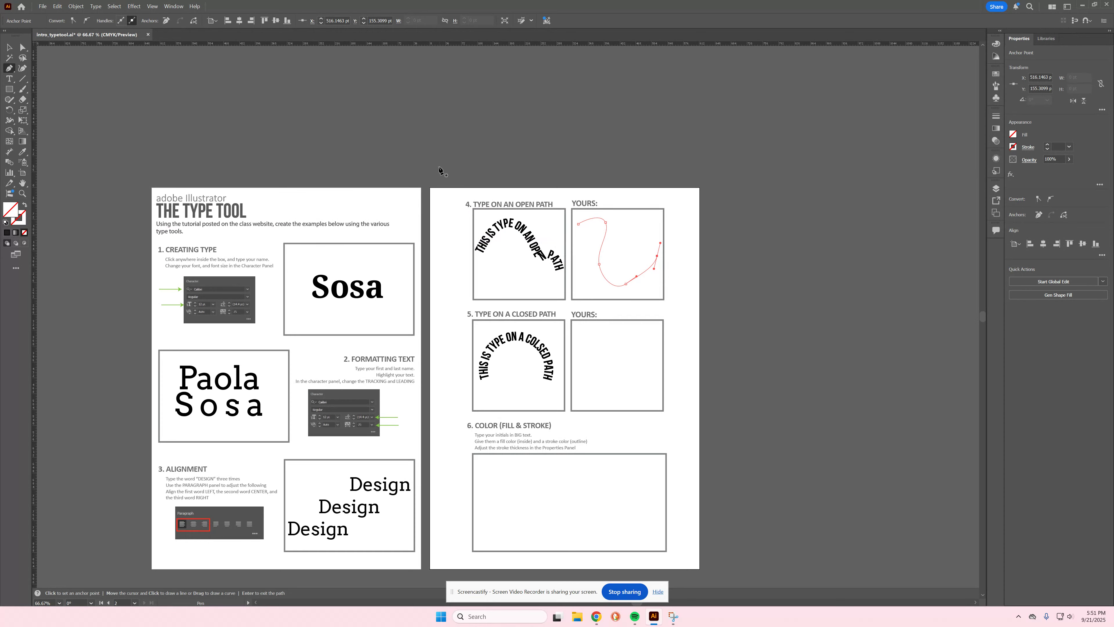
Step: Finish the path and attach Type on a Path text to the red curve
{"action": "key", "text": "ctrl"}
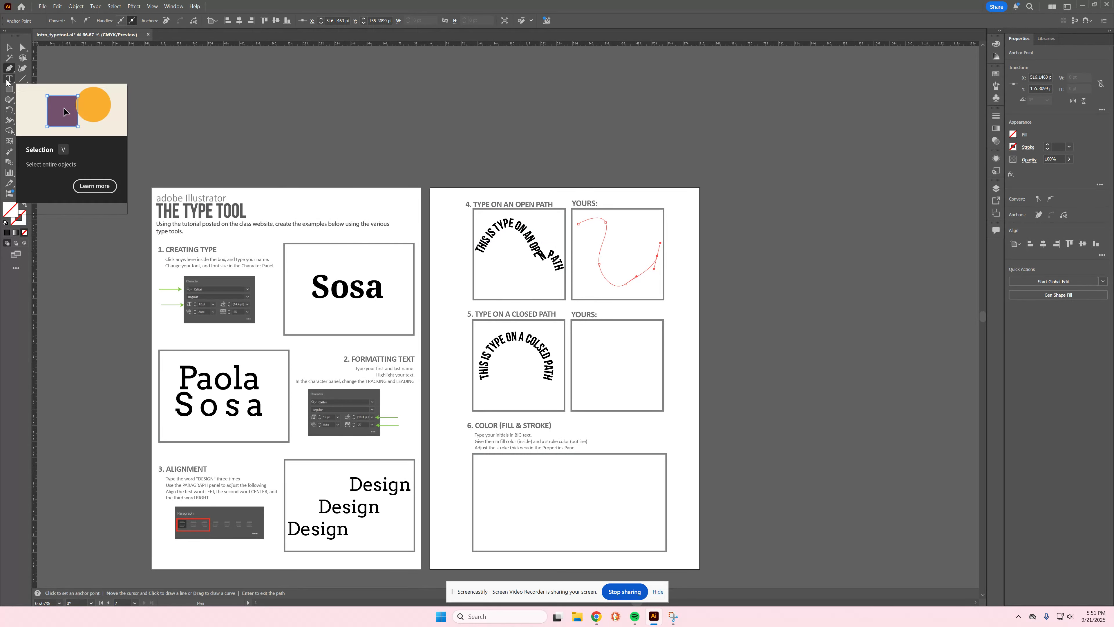
{"action": "left_click", "coordinate": [8, 79]}
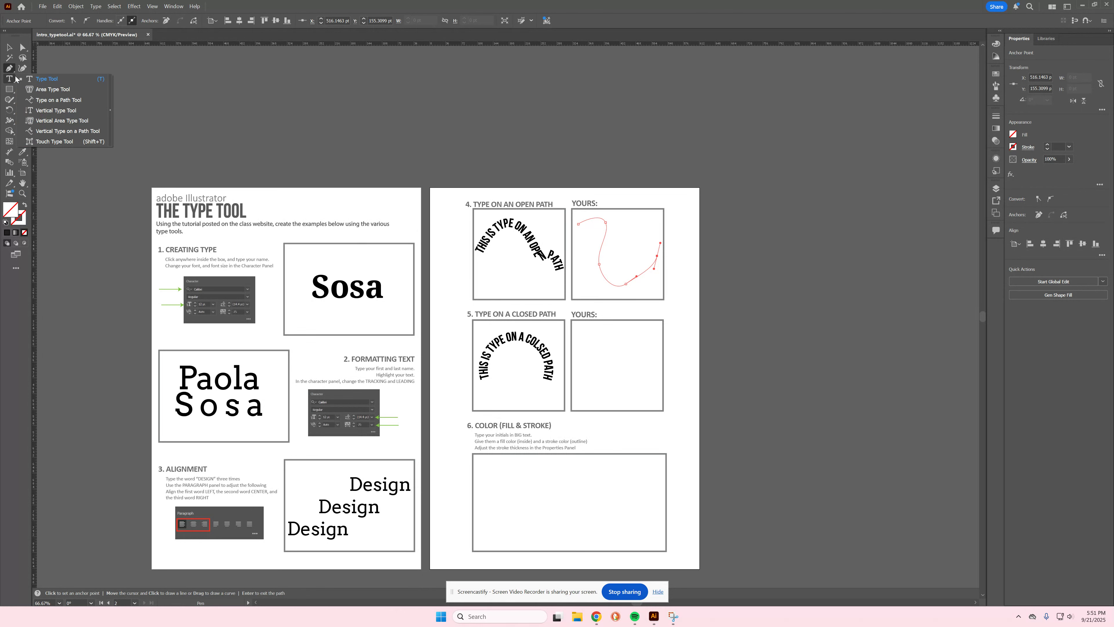
{"action": "left_click", "coordinate": [53, 101]}
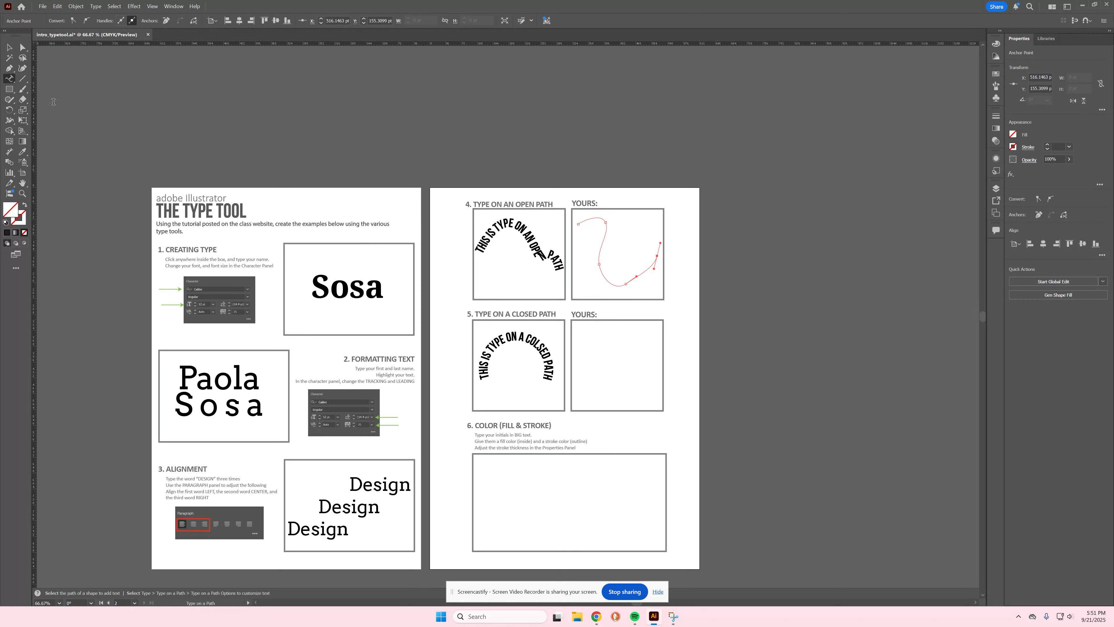
{"action": "left_click", "coordinate": [582, 219]}
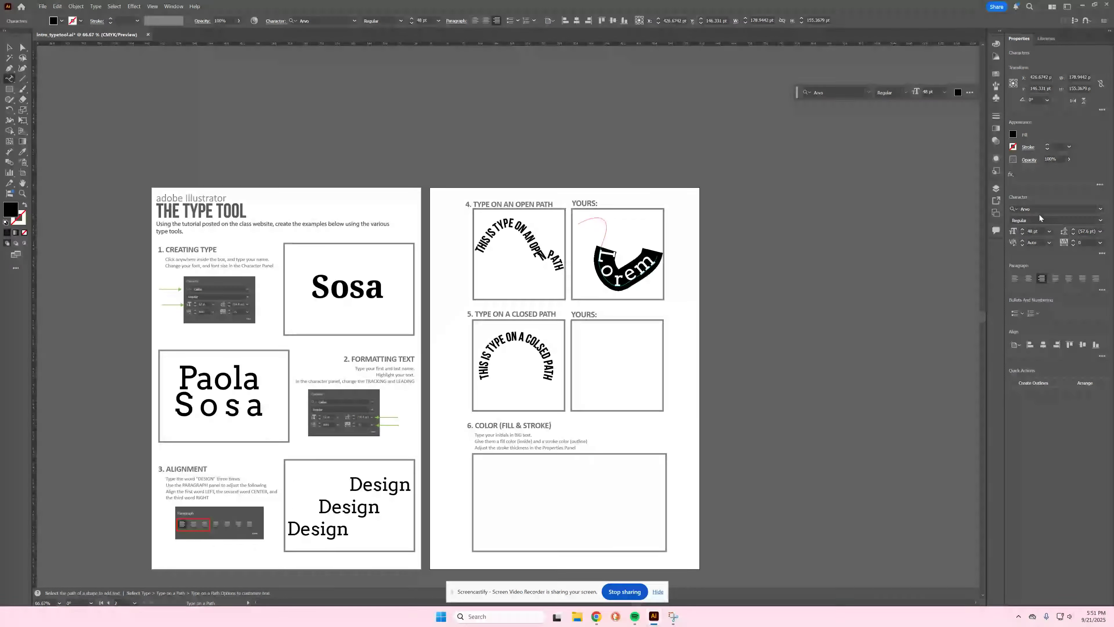
Step: Set the path text to 24 pt and replace Lorem with 'This is typing on a path'
{"action": "left_click", "coordinate": [1050, 232]}
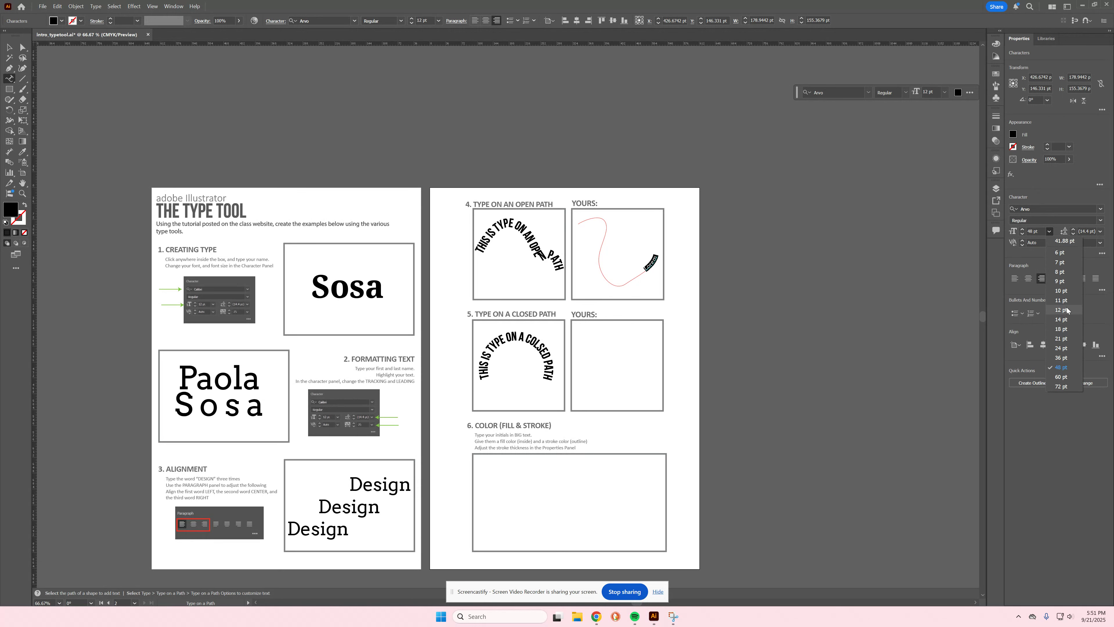
{"action": "left_click", "coordinate": [1062, 353]}
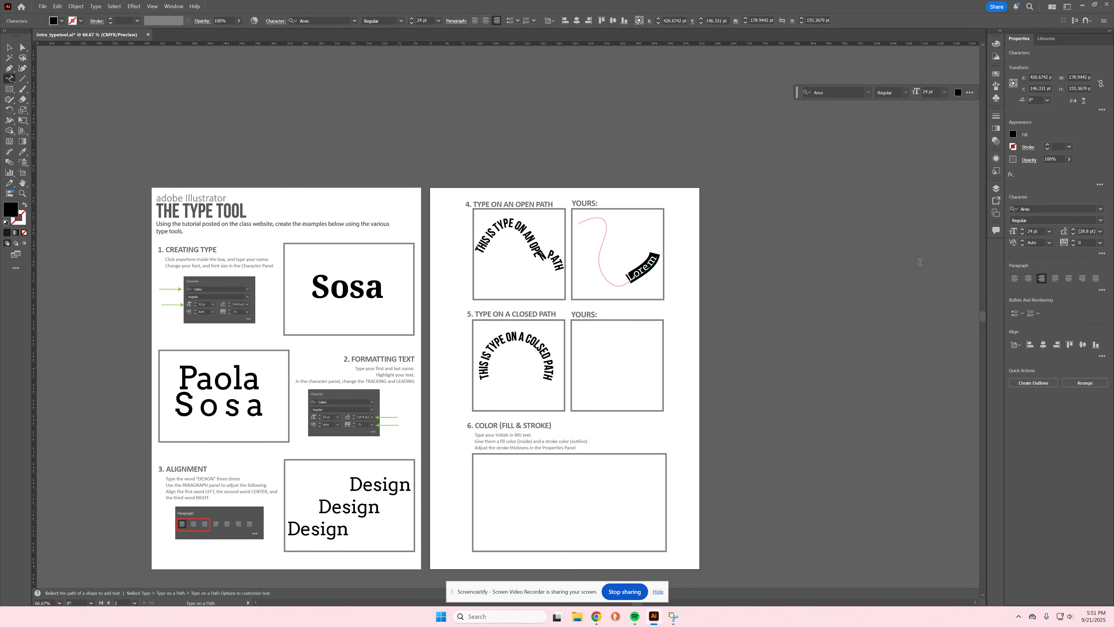
{"action": "key", "text": "BackSpace"}
{"action": "type", "text": "This is typing"}
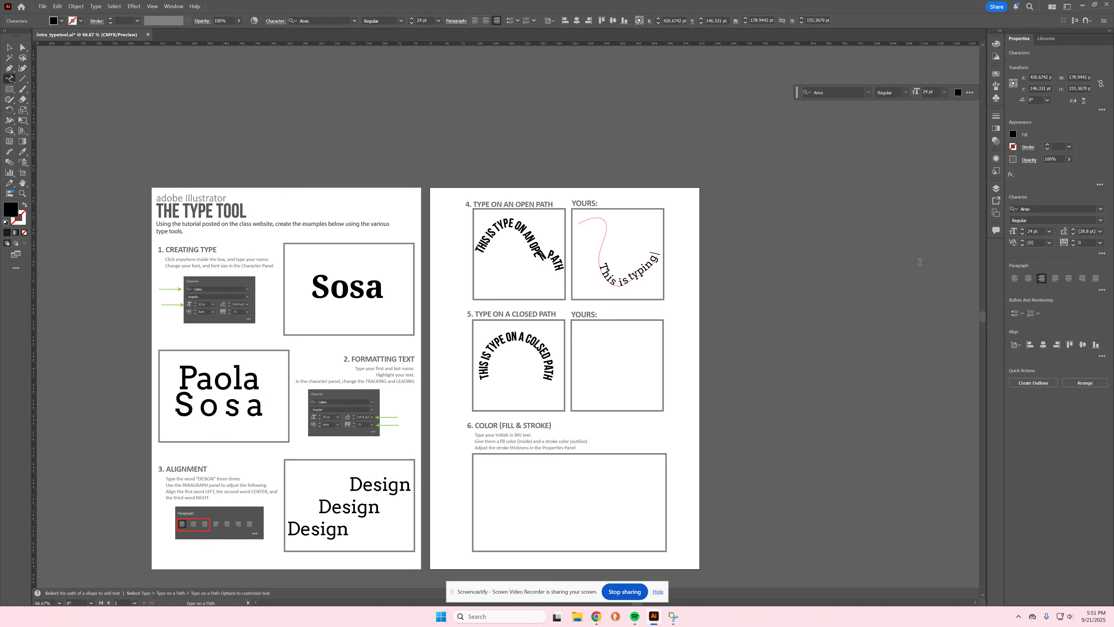
{"action": "type", "text": " on a path"}
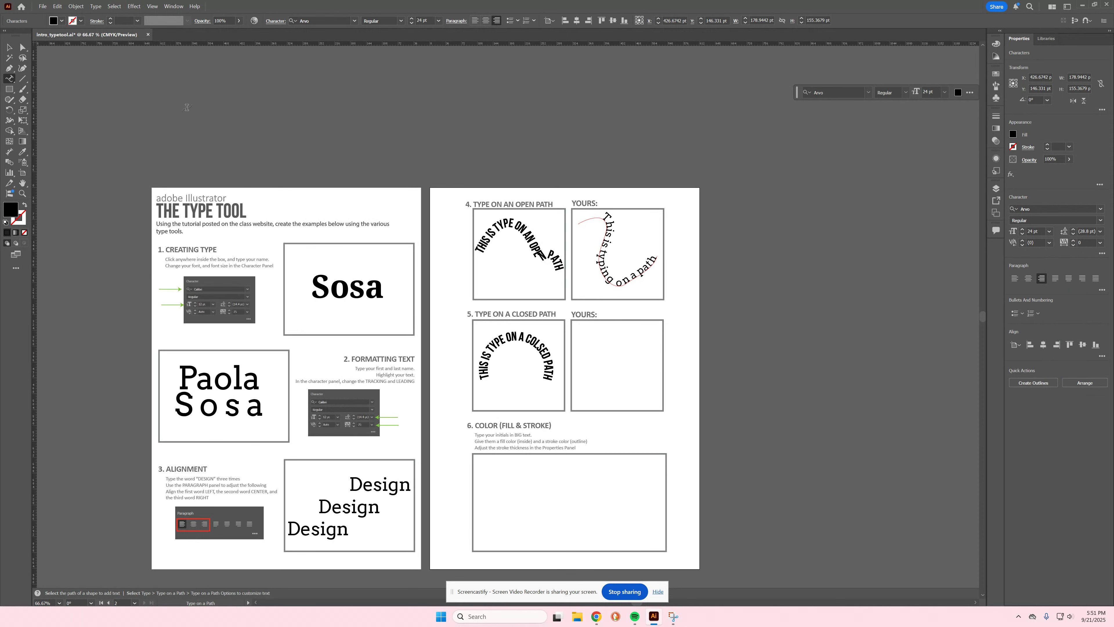
{"action": "left_click", "coordinate": [9, 47]}
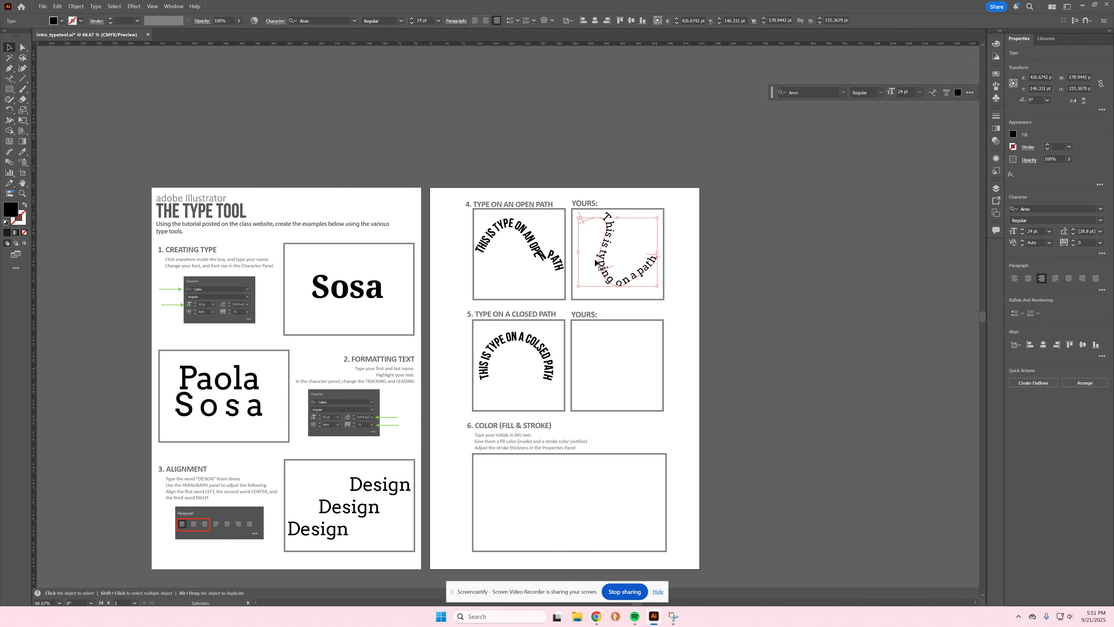
Step: Change the 'This is typing on a path' text to Droid Serif Bold and reselect it
{"action": "left_click", "coordinate": [1100, 209]}
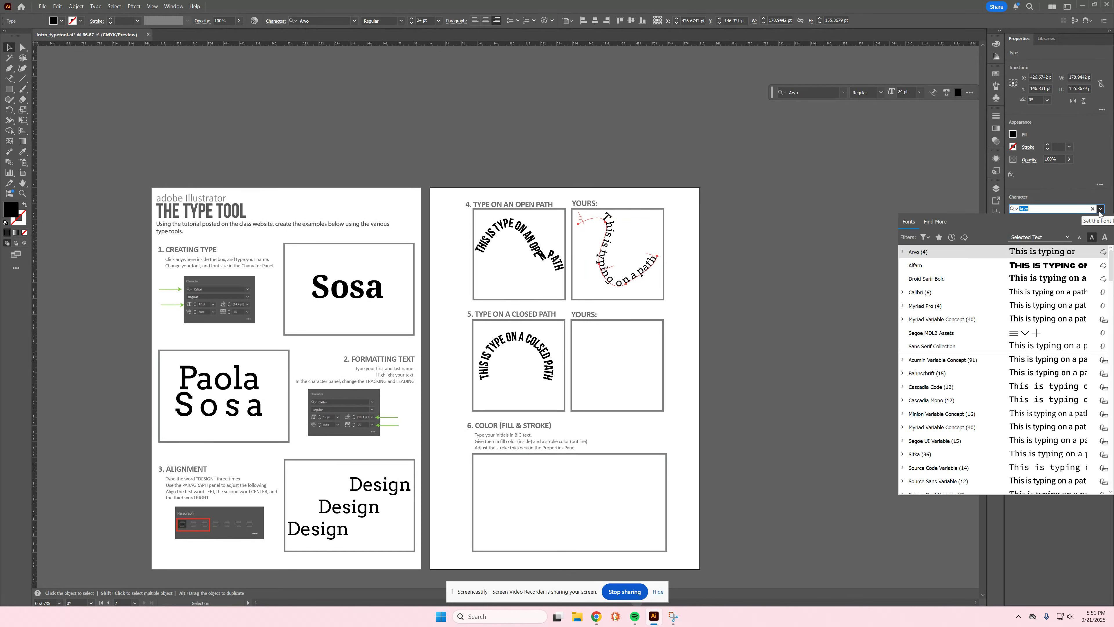
{"action": "left_click", "coordinate": [1047, 280]}
{"action": "left_click", "coordinate": [629, 304]}
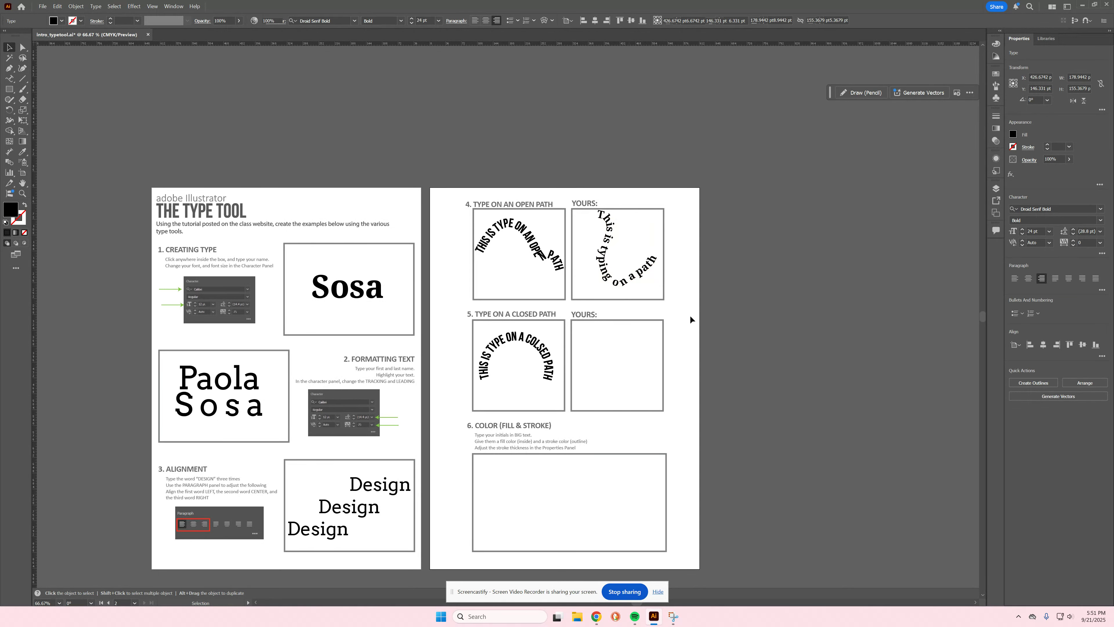
{"action": "left_click", "coordinate": [647, 276]}
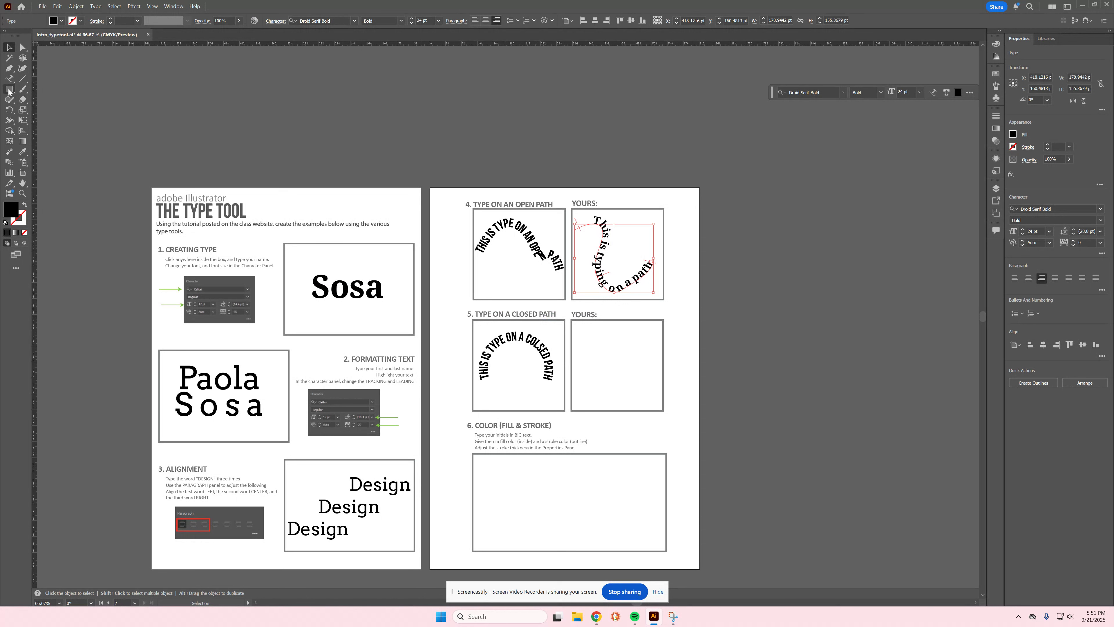
Step: Undo an accidental fill change on the path text and deselect everything
{"action": "left_click_drag", "start_coordinate": [8, 90], "coordinate": [27, 109]}
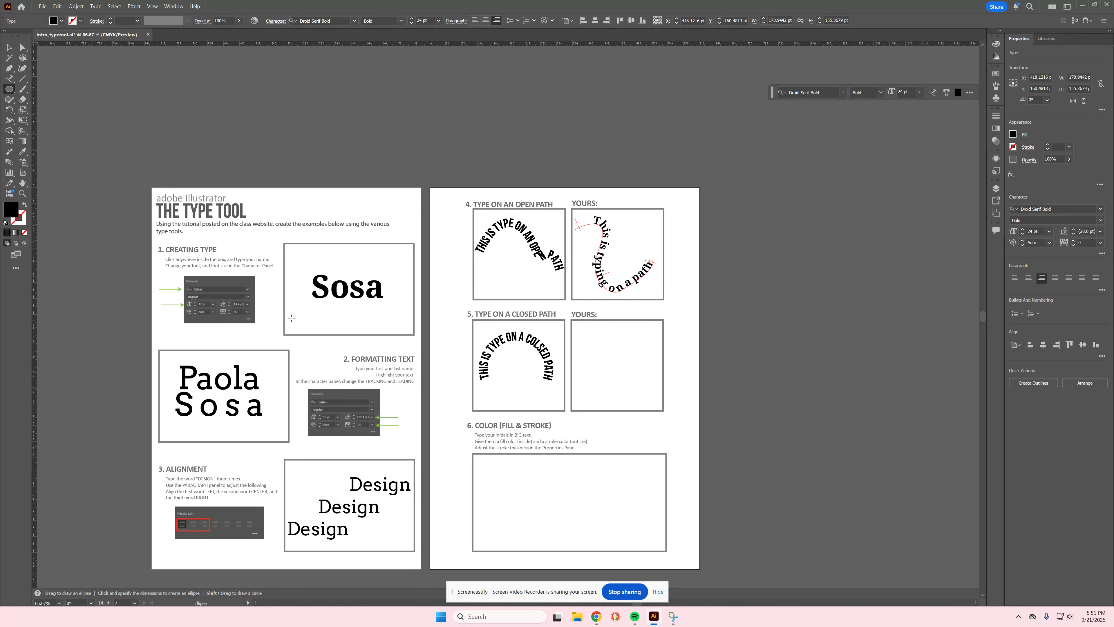
{"action": "left_click", "coordinate": [1012, 134]}
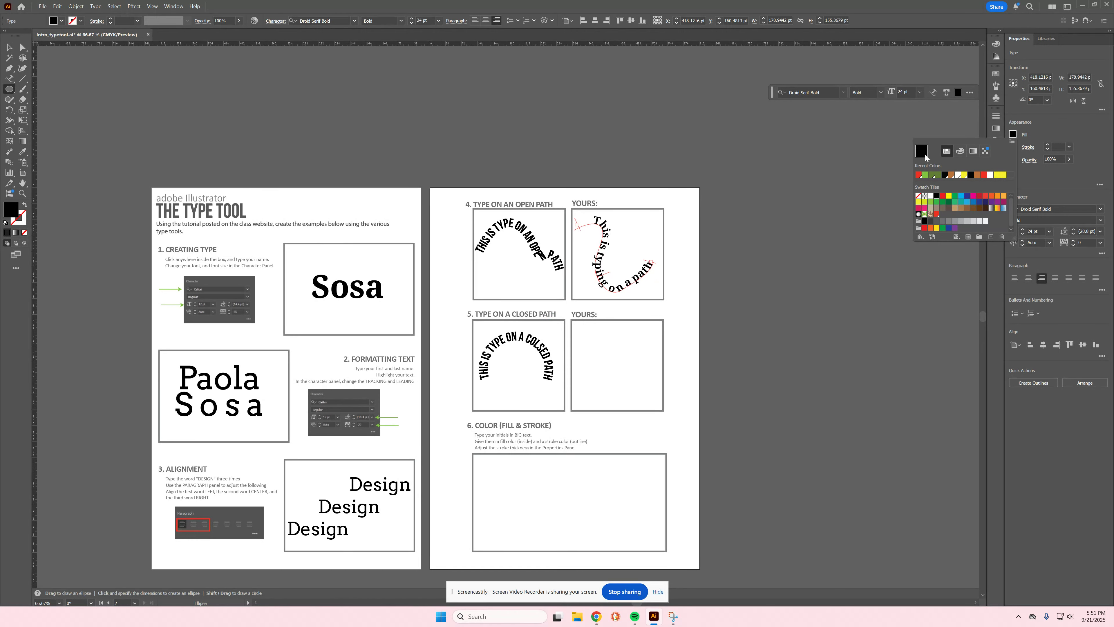
{"action": "left_click", "coordinate": [918, 196]}
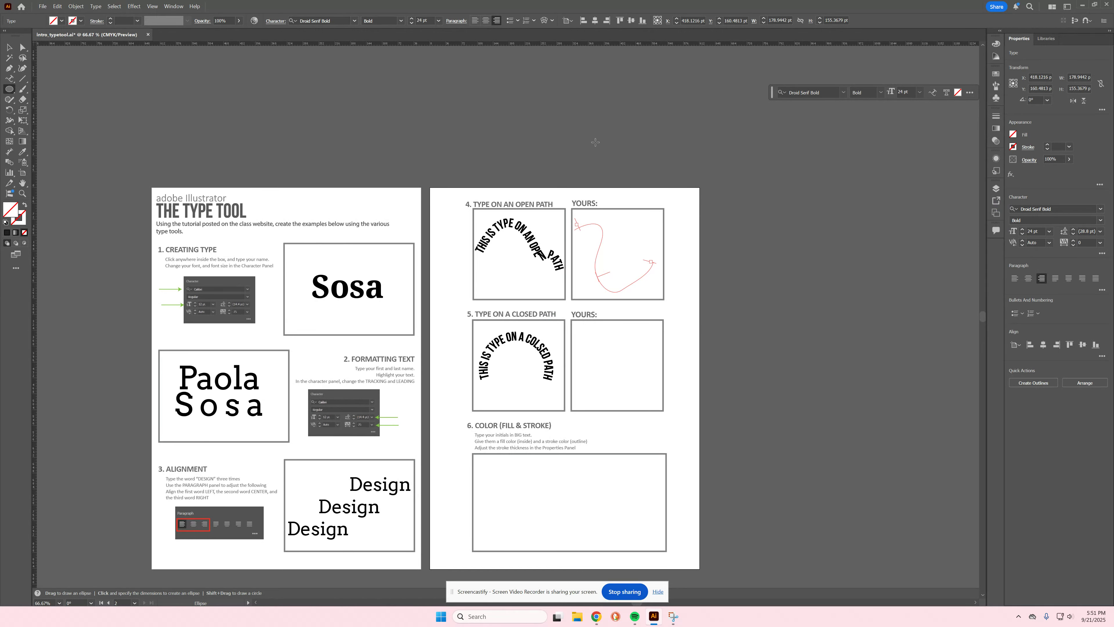
{"action": "key", "text": "ctrl+z"}
{"action": "left_click", "coordinate": [8, 48]}
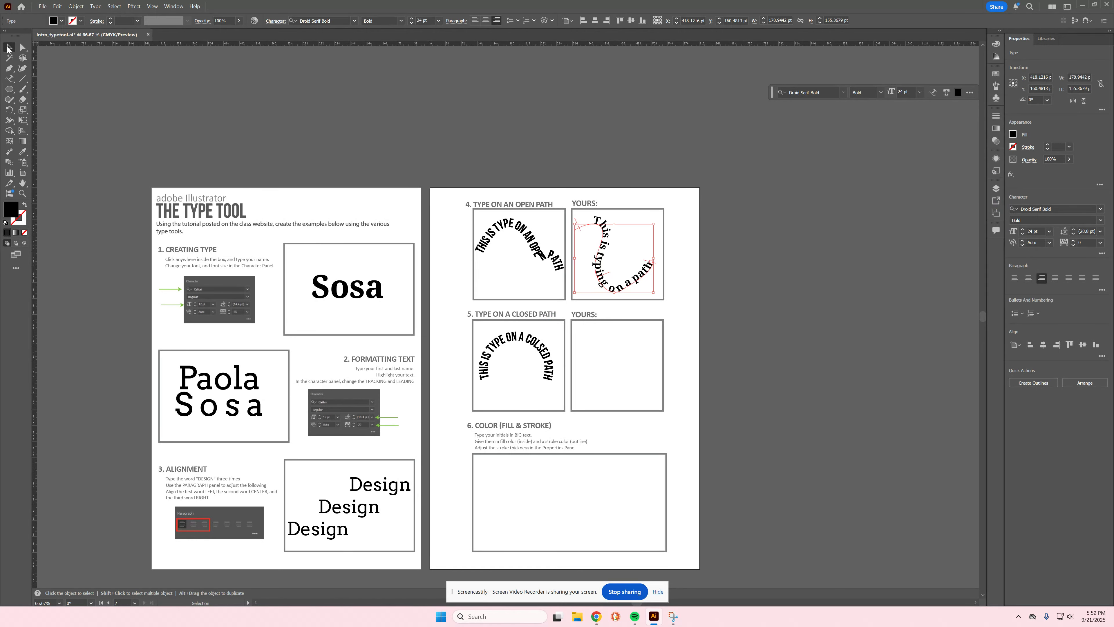
{"action": "left_click", "coordinate": [597, 349]}
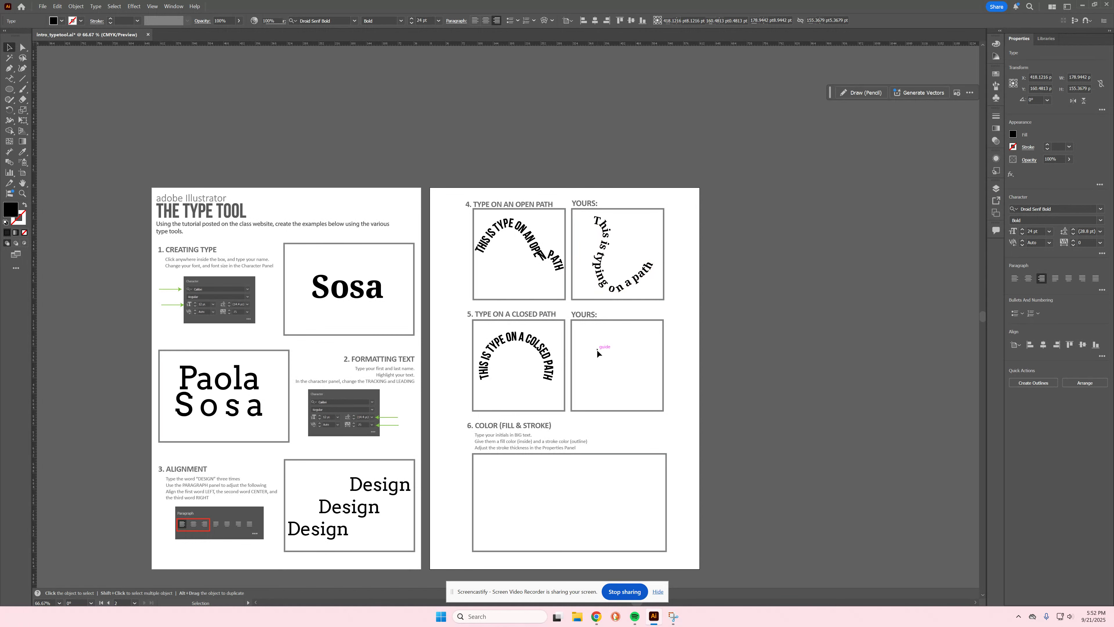
Step: Choose the Ellipse tool with no fill and a red stroke
{"action": "left_click", "coordinate": [9, 89]}
{"action": "left_click", "coordinate": [1013, 133]}
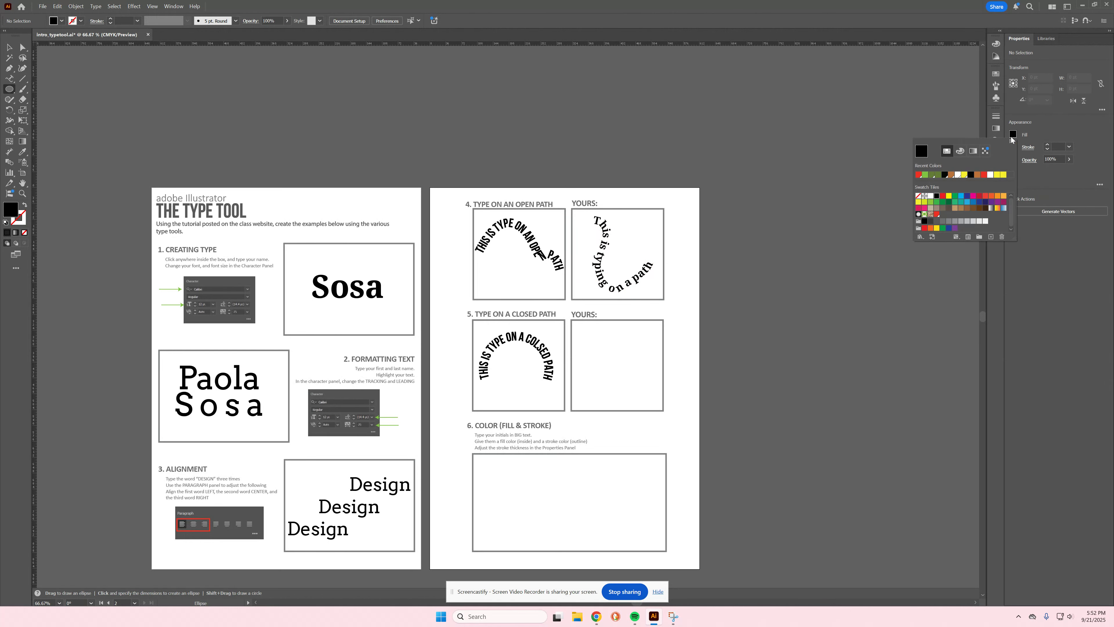
{"action": "left_click", "coordinate": [918, 196]}
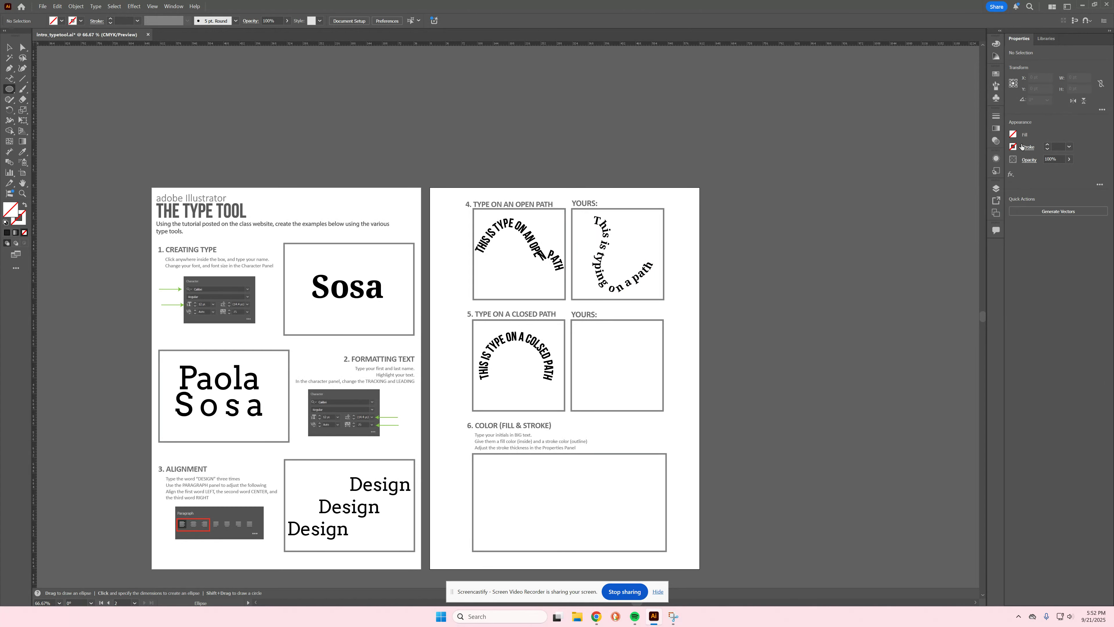
{"action": "left_click", "coordinate": [1013, 147]}
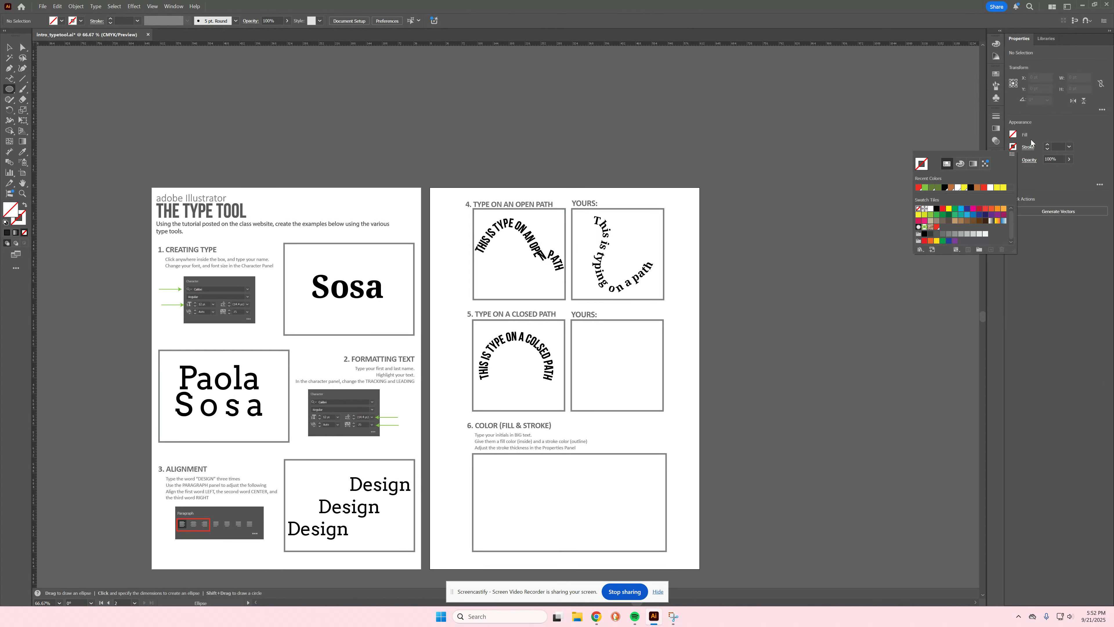
{"action": "left_click", "coordinate": [919, 187]}
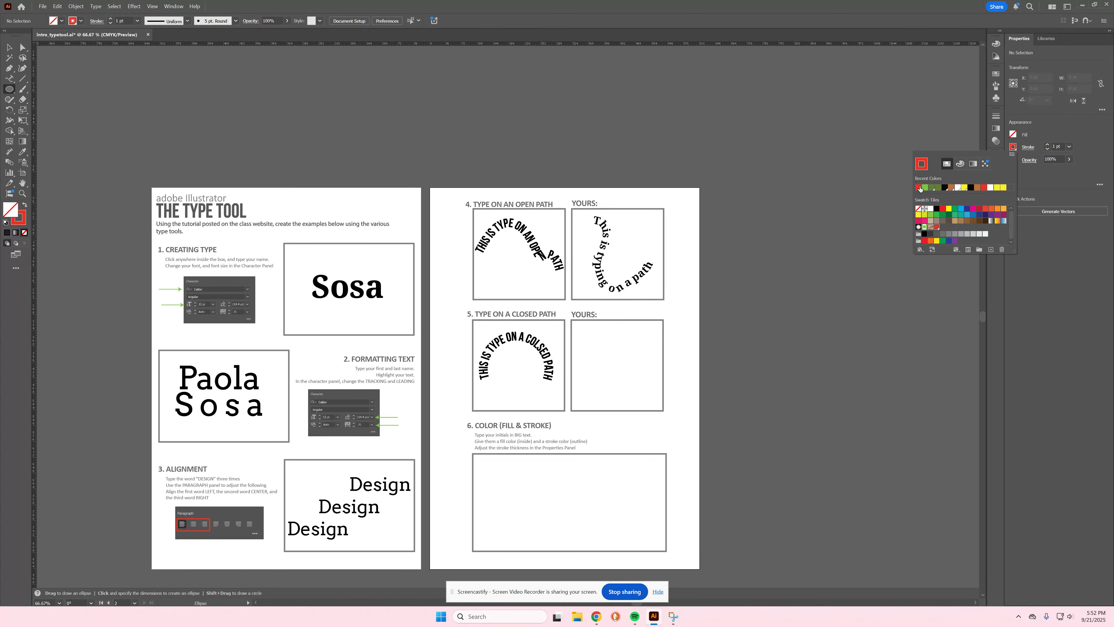
Step: Draw a circle in the closed-path YOURS box and nudge it slightly up
{"action": "left_click_drag", "start_coordinate": [586, 341], "coordinate": [644, 403]}
{"action": "left_click", "coordinate": [10, 47]}
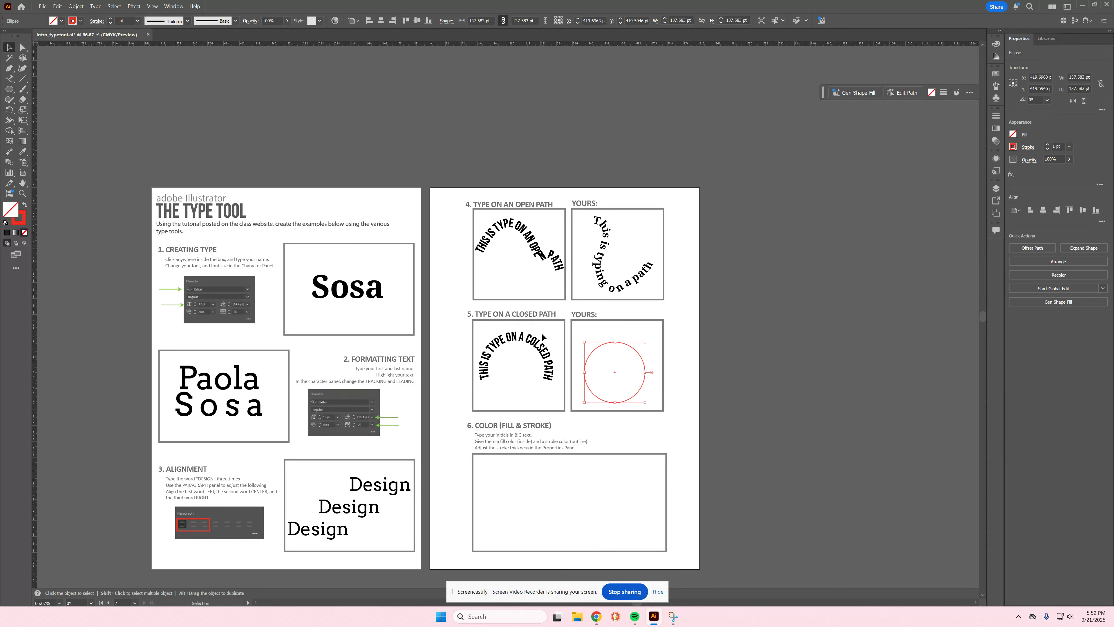
{"action": "left_click_drag", "start_coordinate": [639, 357], "coordinate": [642, 350]}
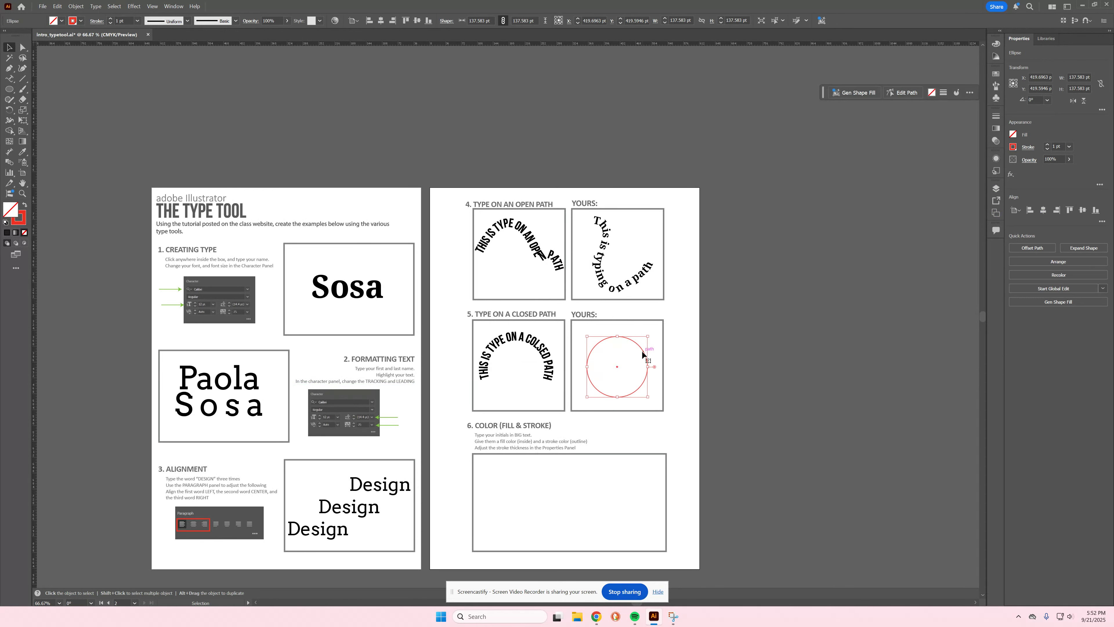
{"action": "left_click", "coordinate": [10, 78]}
Step: Type 'This is typing on a circle' around the circle and rotate it to arc over the top
{"action": "left_click", "coordinate": [51, 103]}
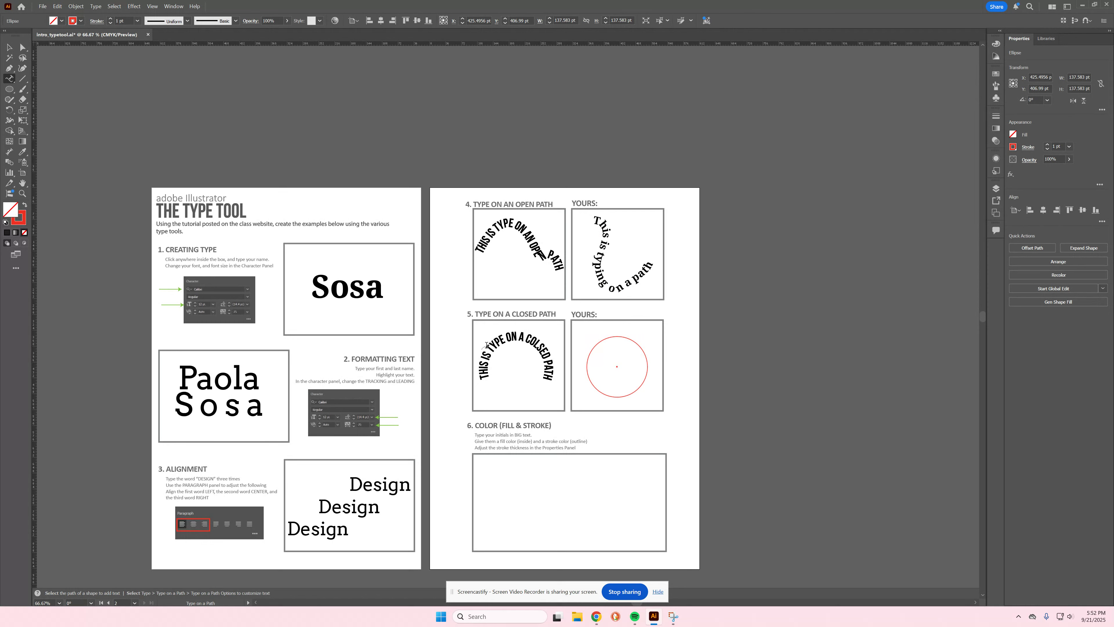
{"action": "left_click", "coordinate": [588, 359]}
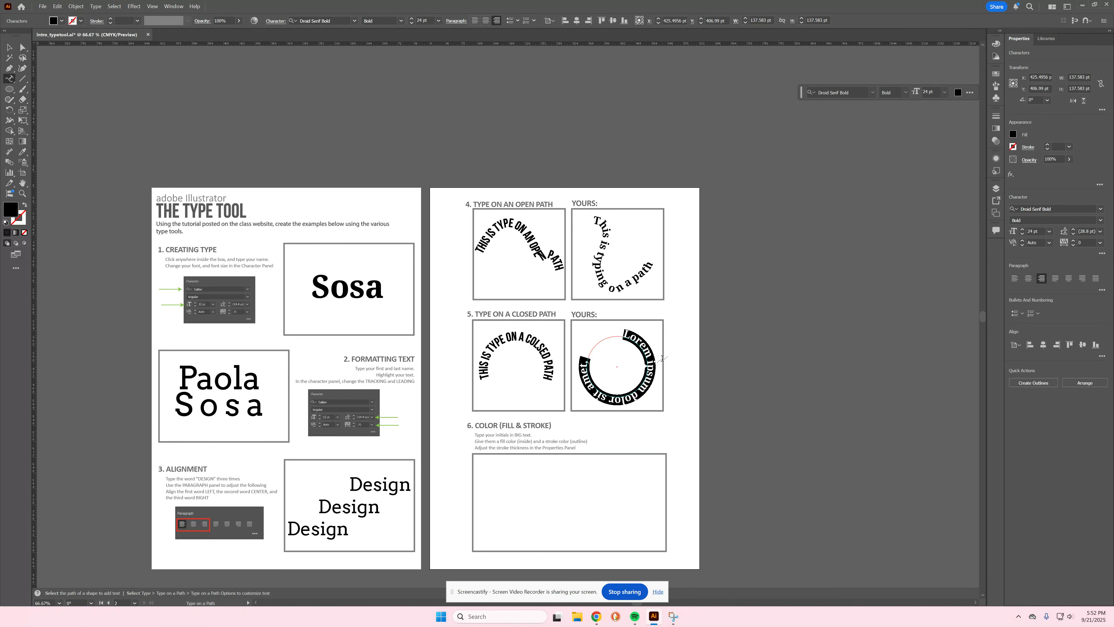
{"action": "type", "text": "This is ty"}
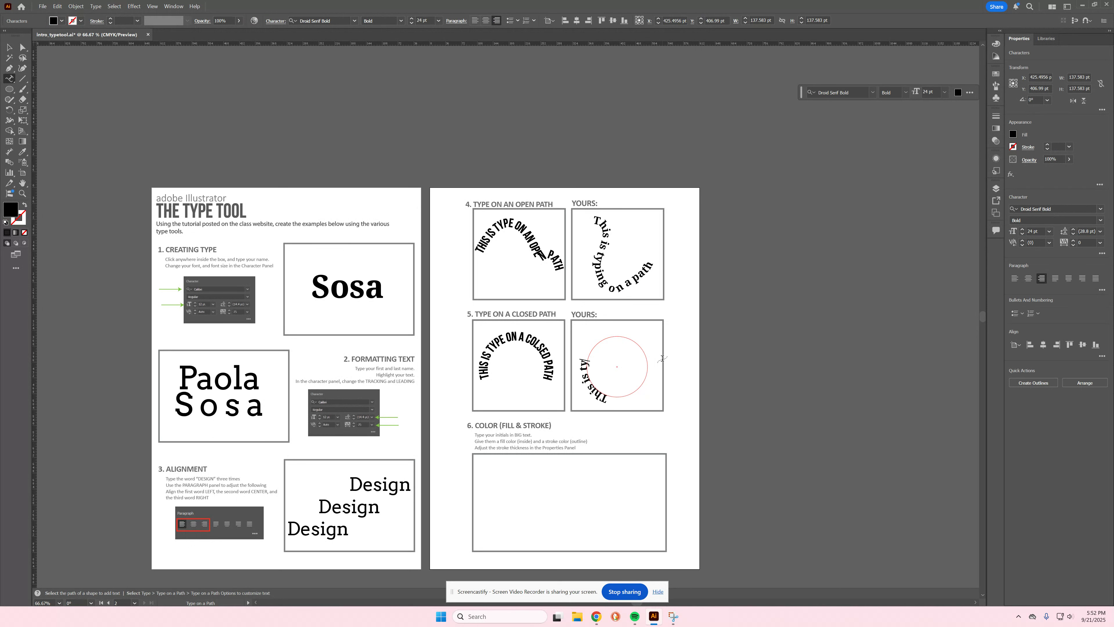
{"action": "type", "text": "ping on a circ"}
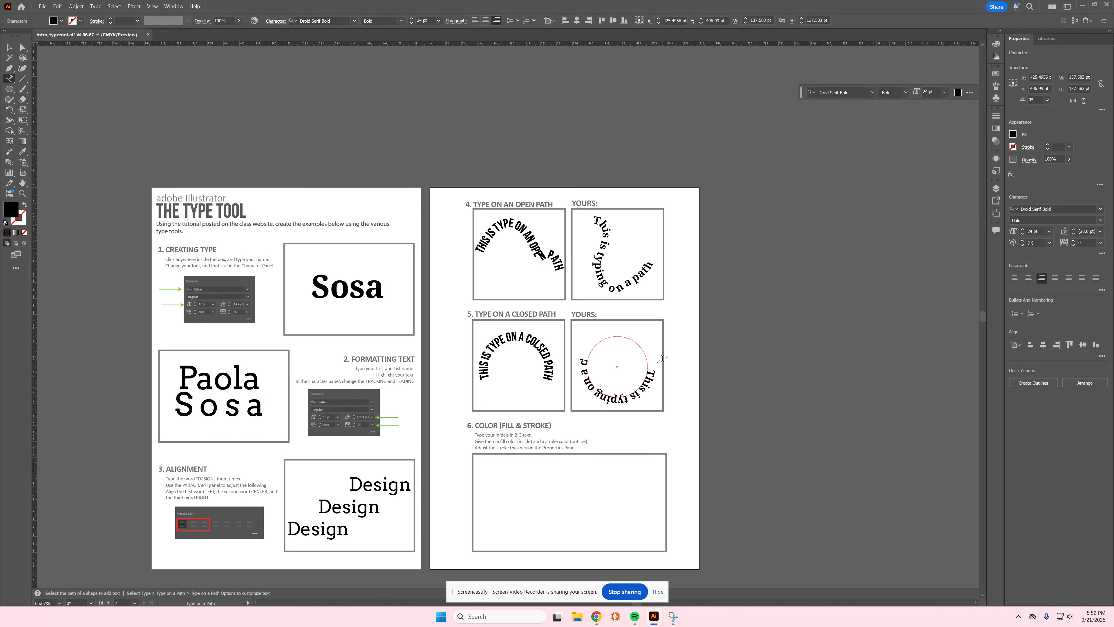
{"action": "type", "text": "le"}
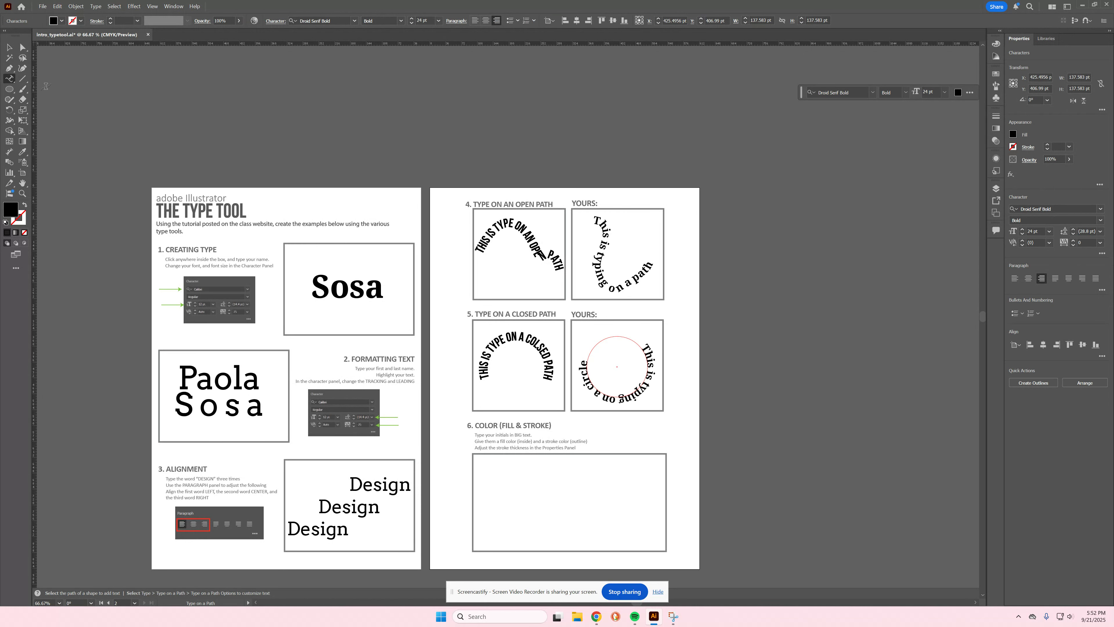
{"action": "left_click", "coordinate": [9, 47]}
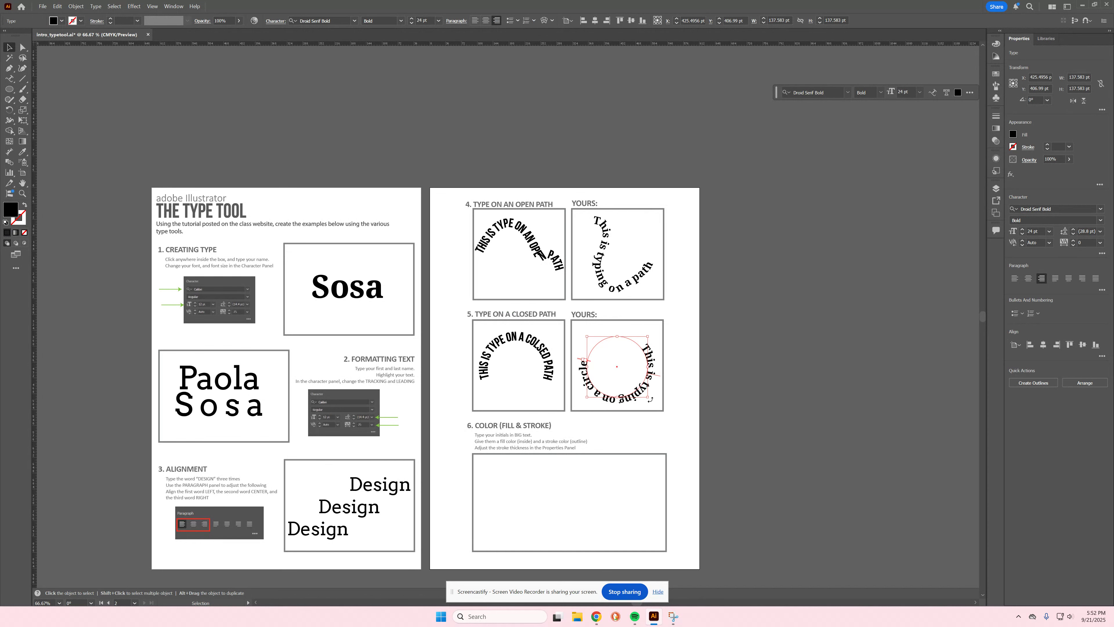
{"action": "left_click_drag", "start_coordinate": [651, 399], "coordinate": [584, 323]}
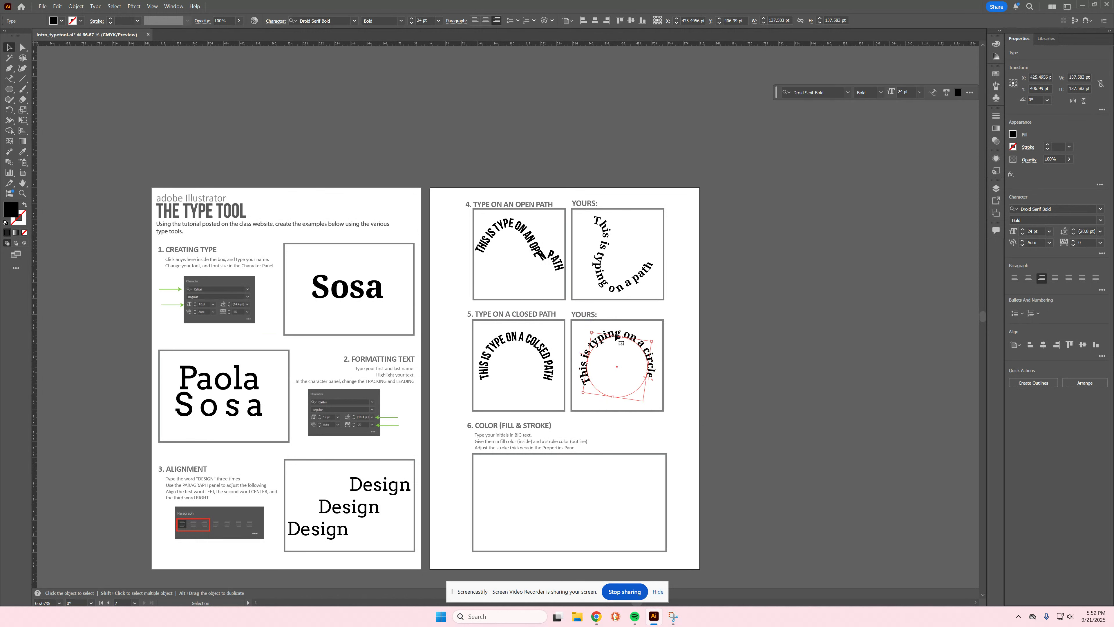
{"action": "left_click", "coordinate": [710, 352]}
{"action": "scroll", "coordinate": [706, 342], "scroll_direction": "down", "scroll_amount": 2}
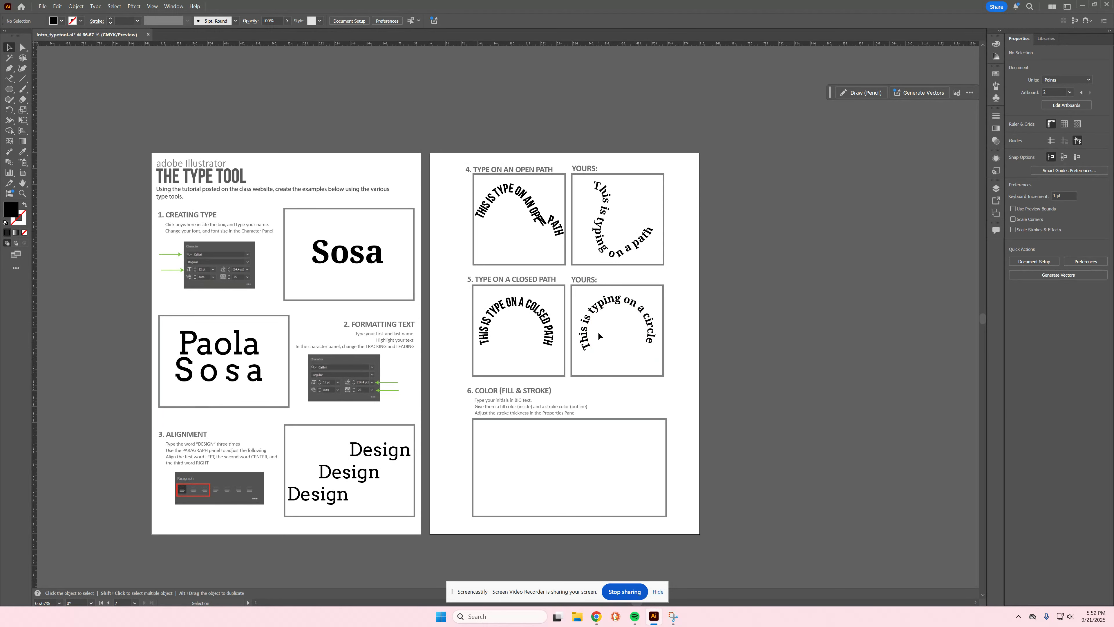
Step: Type PS in the section 6 box and set it in Bitter Black Italic
{"action": "scroll", "coordinate": [634, 328], "scroll_direction": "down", "scroll_amount": 1}
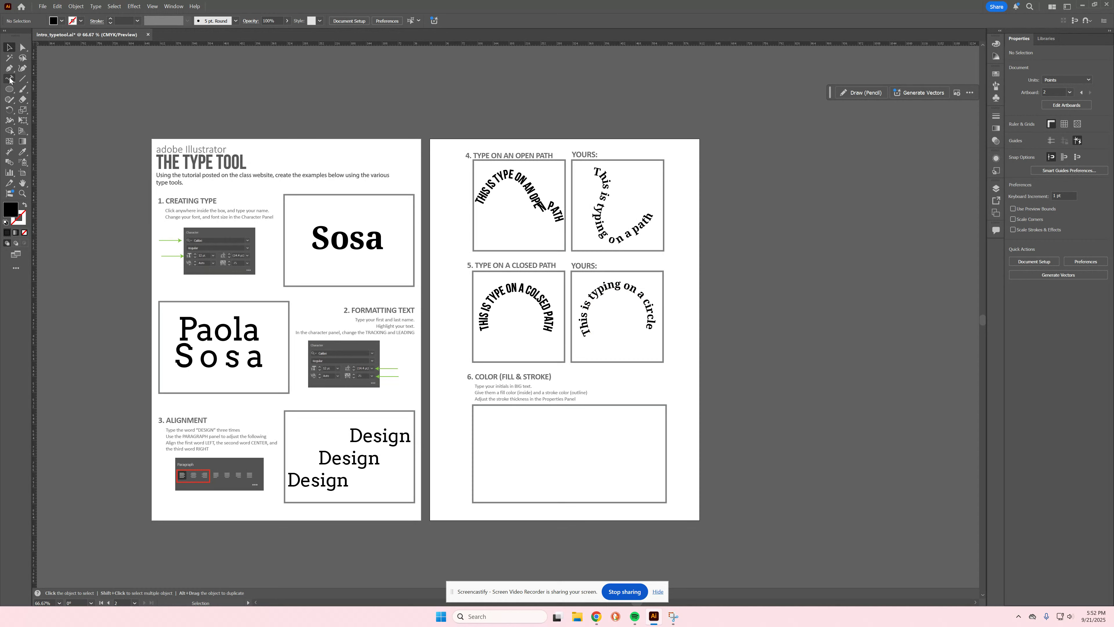
{"action": "left_click_drag", "start_coordinate": [10, 79], "coordinate": [37, 76]}
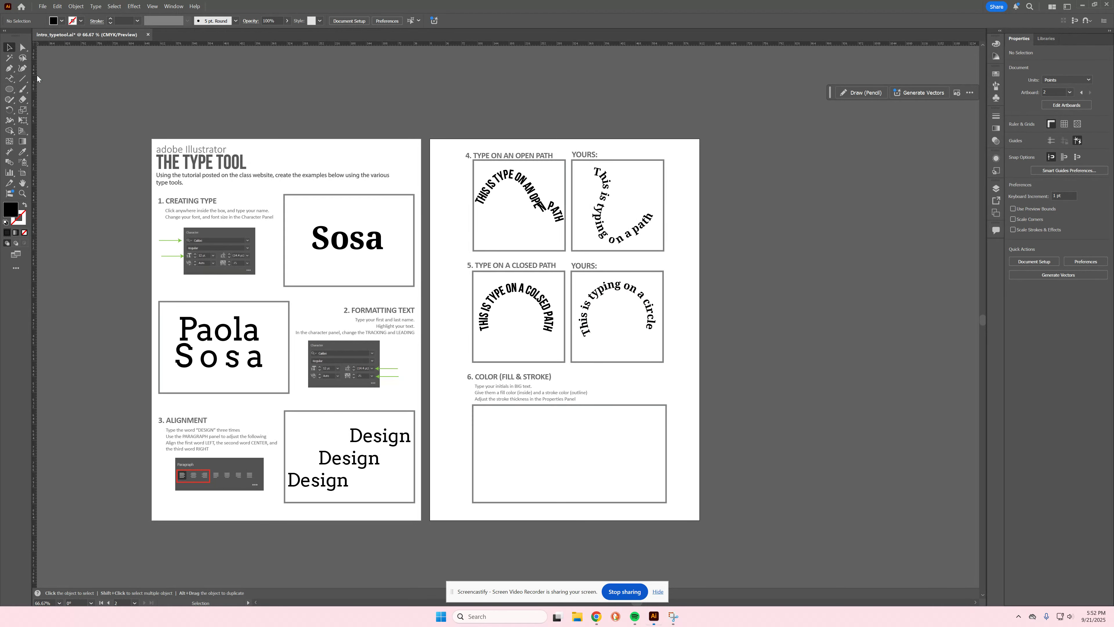
{"action": "left_click", "coordinate": [528, 440]}
{"action": "type", "text": "PS"}
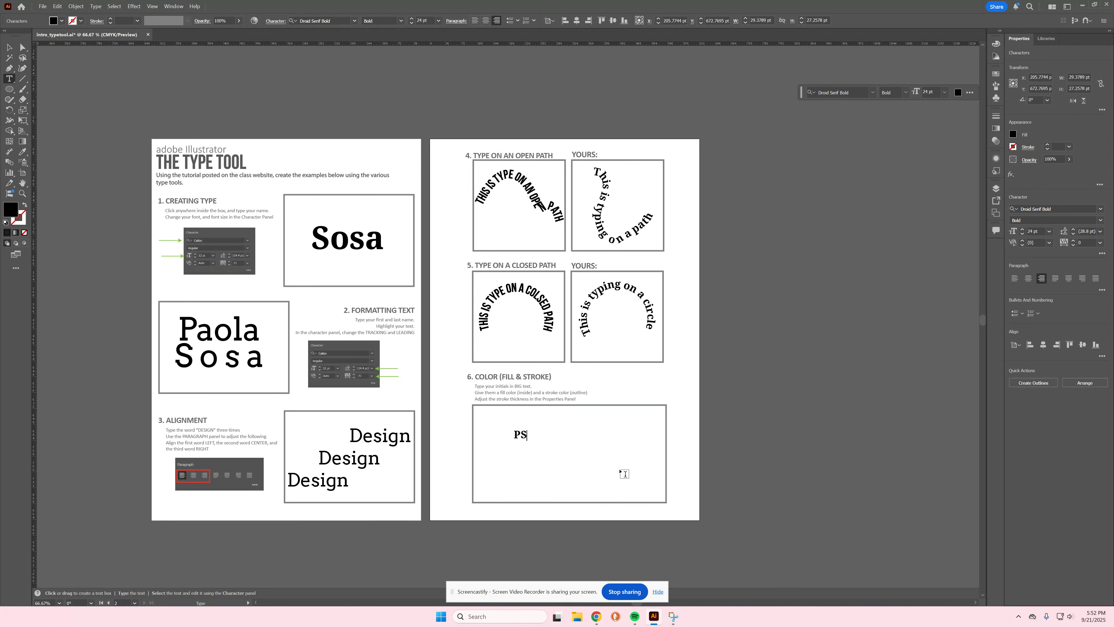
{"action": "key", "text": "Escape"}
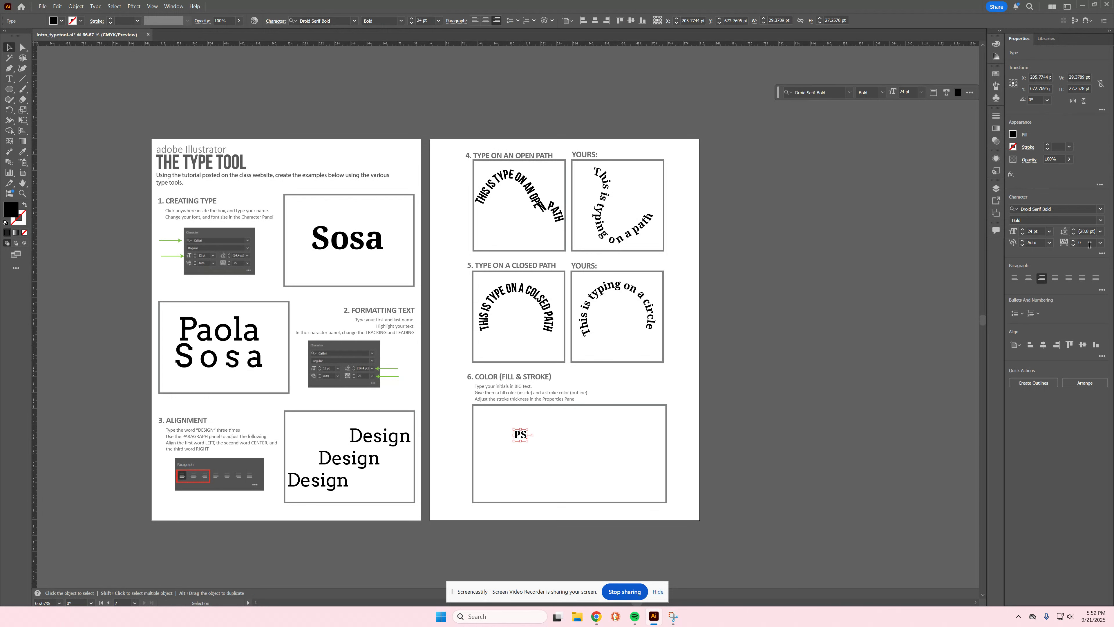
{"action": "left_click", "coordinate": [1100, 209]}
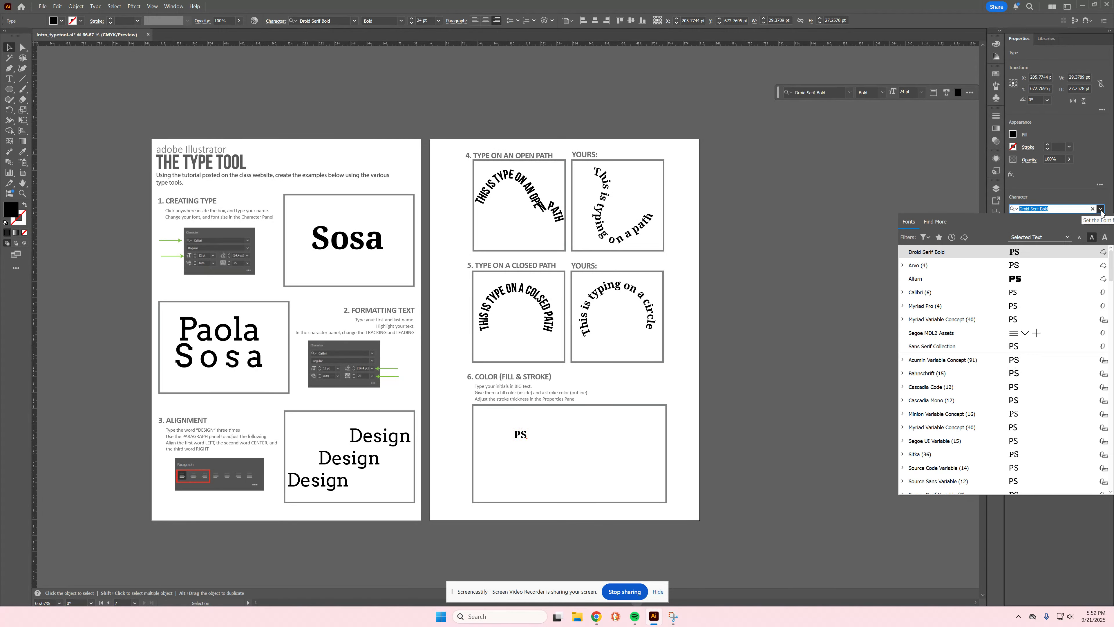
{"action": "scroll", "coordinate": [1050, 393], "scroll_direction": "down", "scroll_amount": 5}
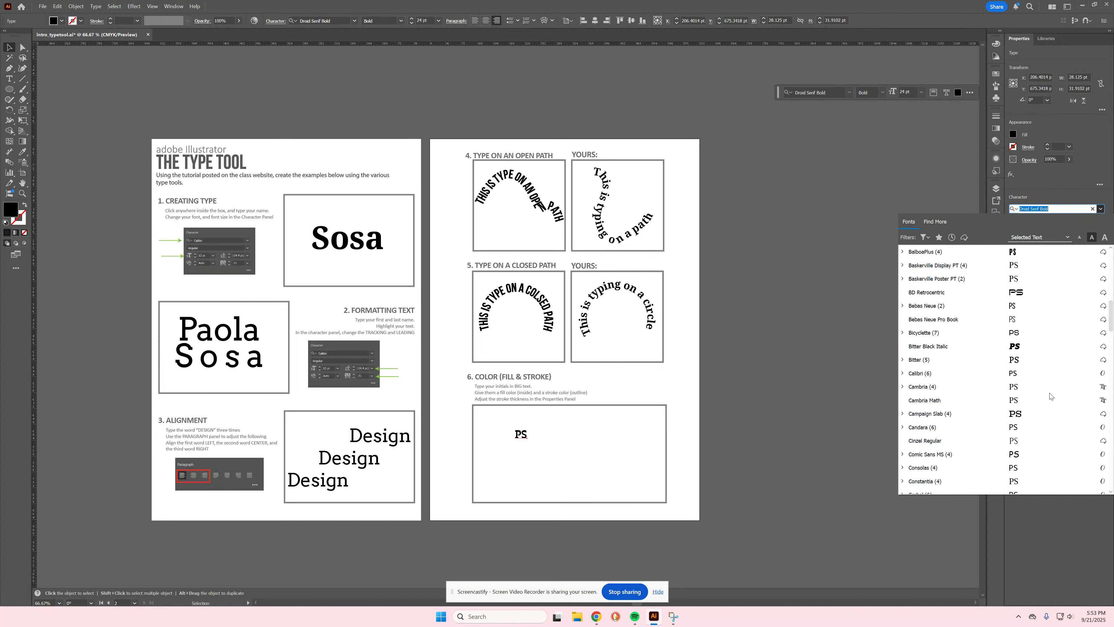
{"action": "left_click", "coordinate": [1033, 346]}
Step: Set the PS initials to 100 pt and scale them up to fill the box
{"action": "left_click", "coordinate": [1051, 231]}
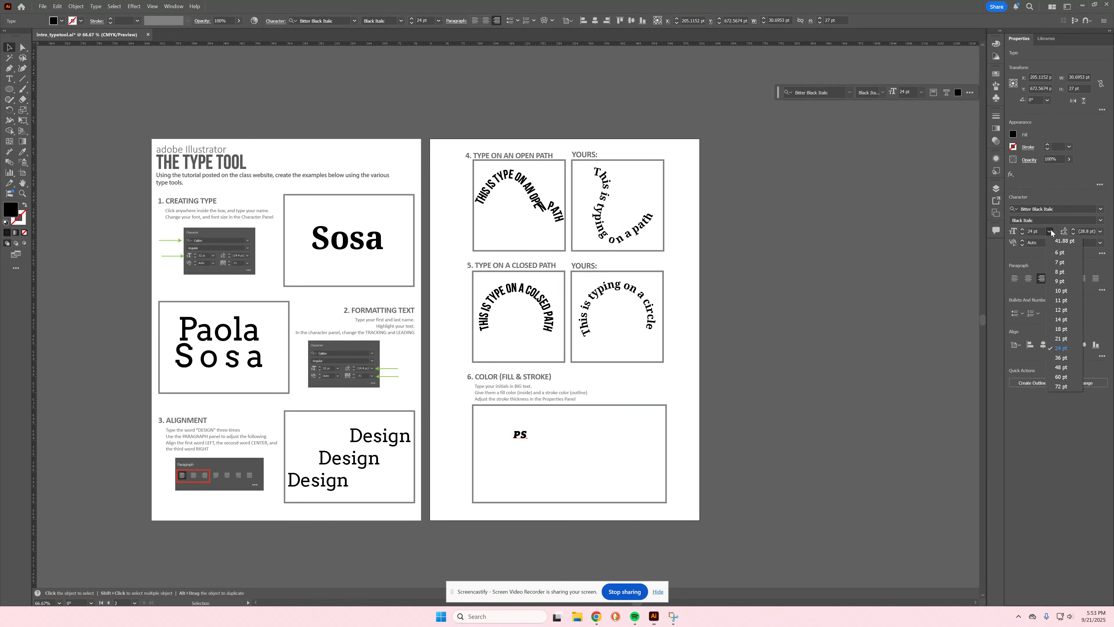
{"action": "left_click", "coordinate": [1061, 387]}
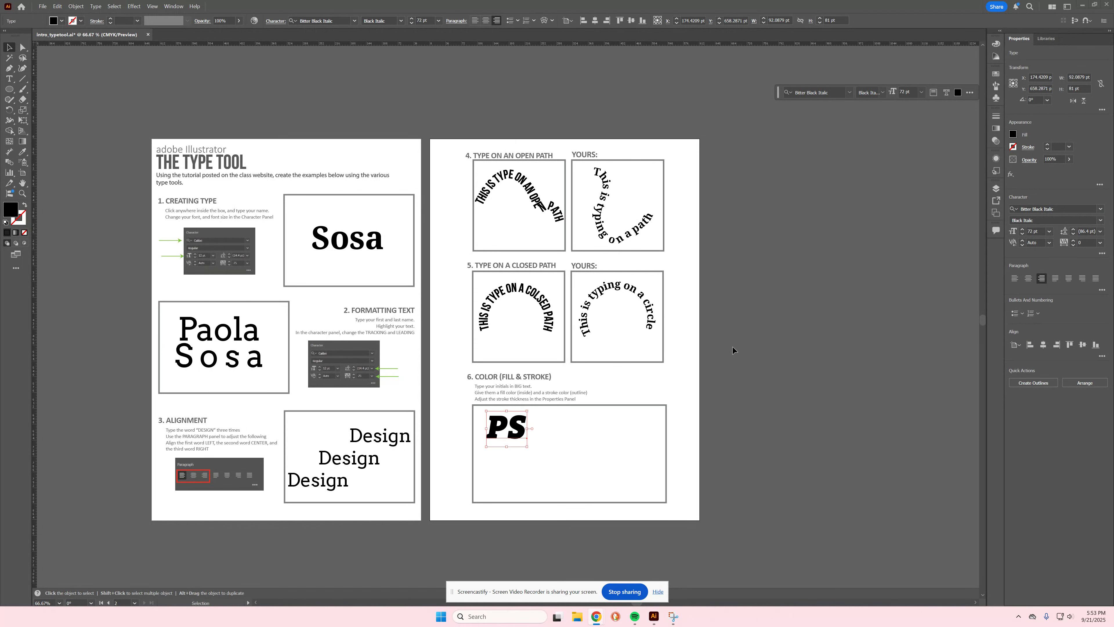
{"action": "double_click", "coordinate": [1033, 230]}
{"action": "type", "text": "100"}
{"action": "key", "text": "Return"}
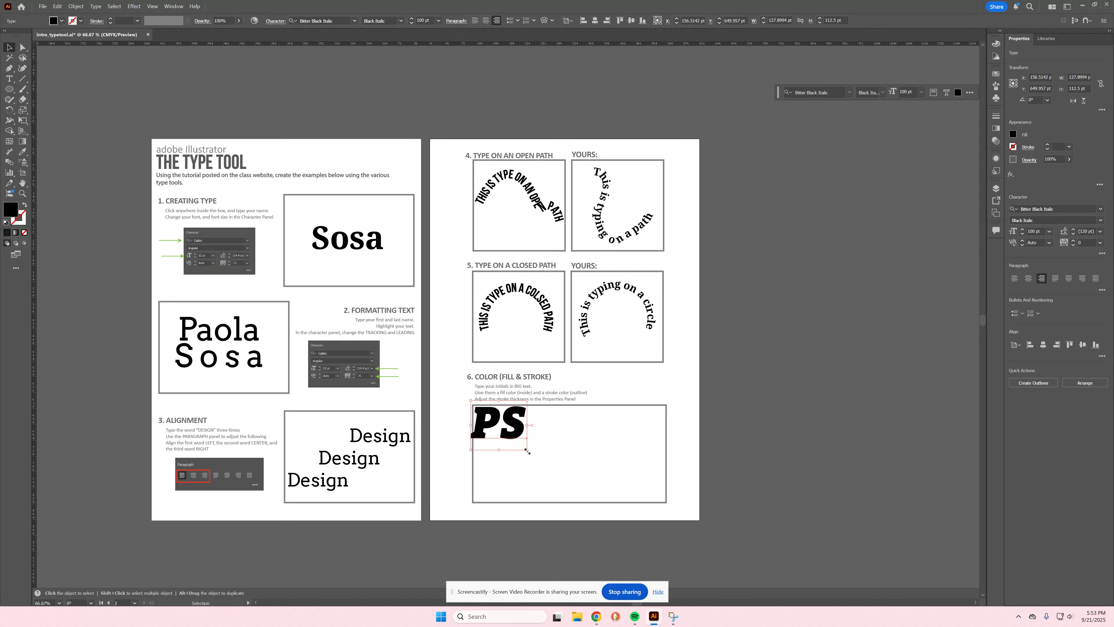
{"action": "left_click_drag", "start_coordinate": [527, 450], "coordinate": [614, 503]}
{"action": "left_click", "coordinate": [667, 439]}
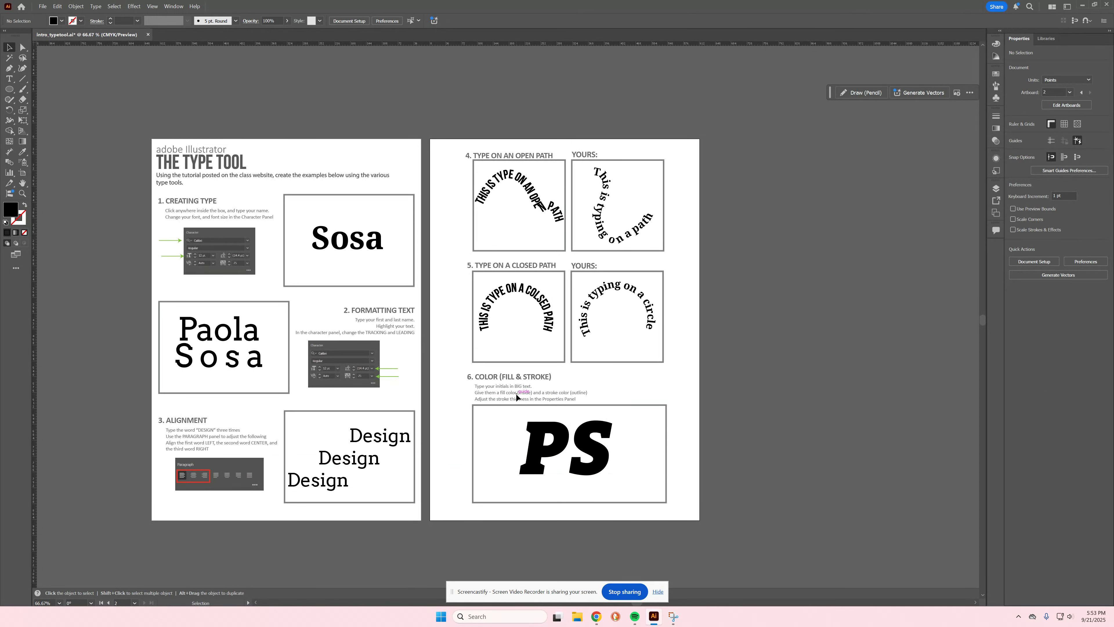
{"action": "left_click", "coordinate": [585, 439]}
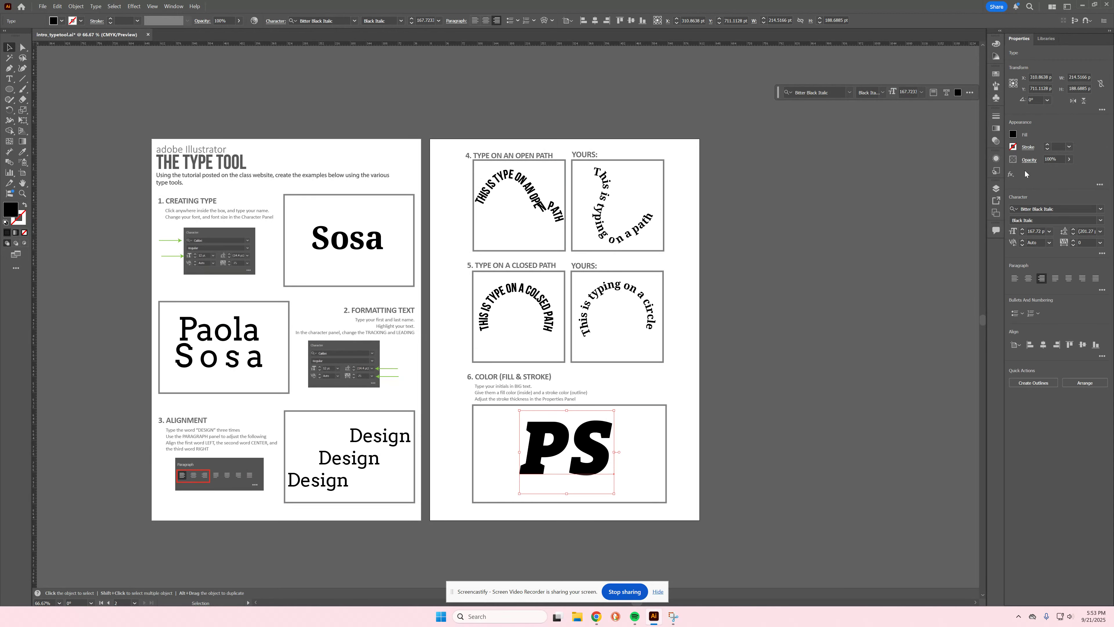
Step: Give the PS initials a green fill and a magenta stroke
{"action": "left_click", "coordinate": [1013, 134]}
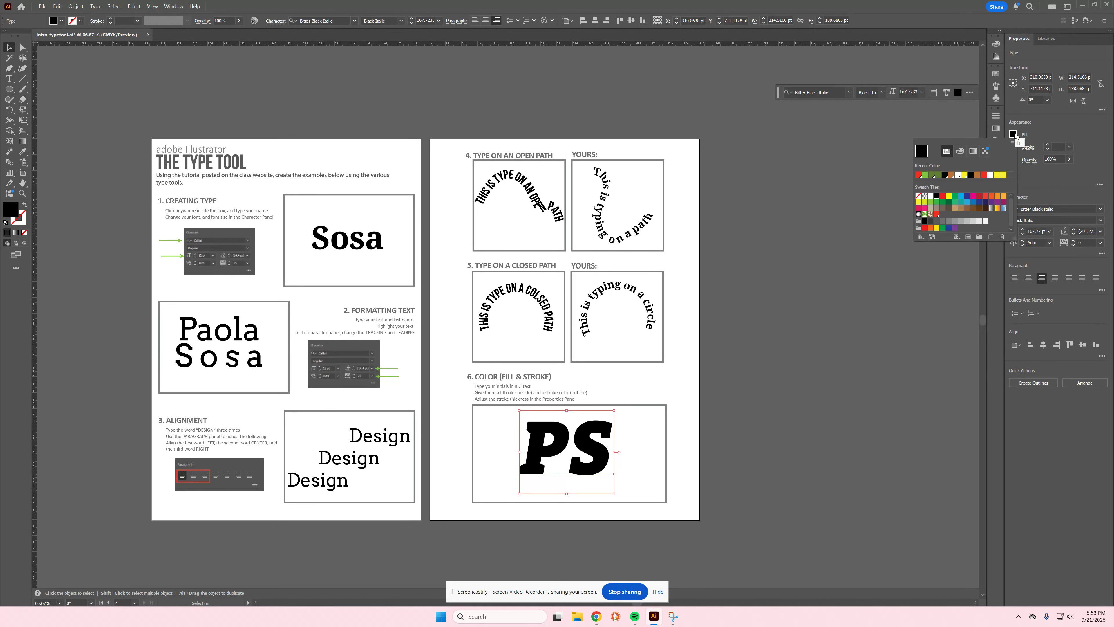
{"action": "left_click", "coordinate": [925, 175]}
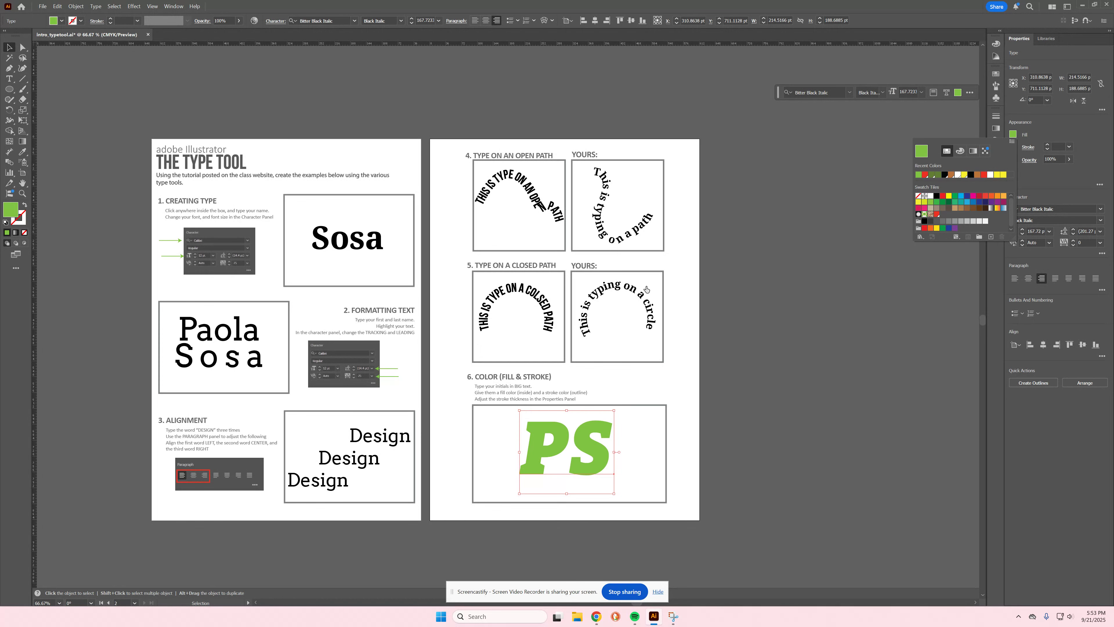
{"action": "left_click", "coordinate": [1012, 147]}
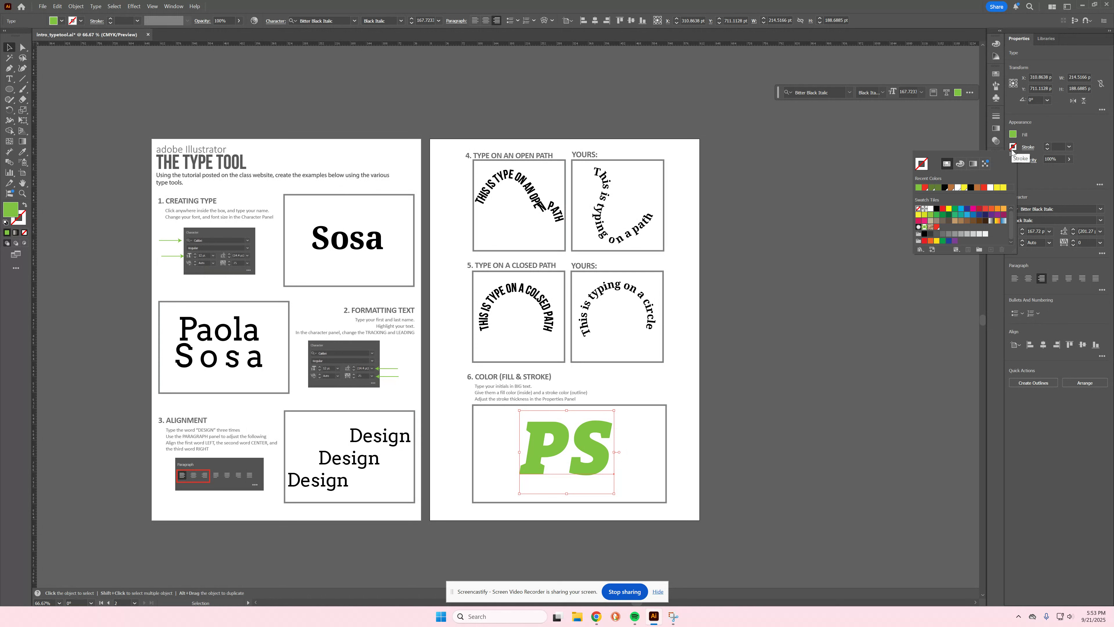
{"action": "left_click", "coordinate": [973, 210]}
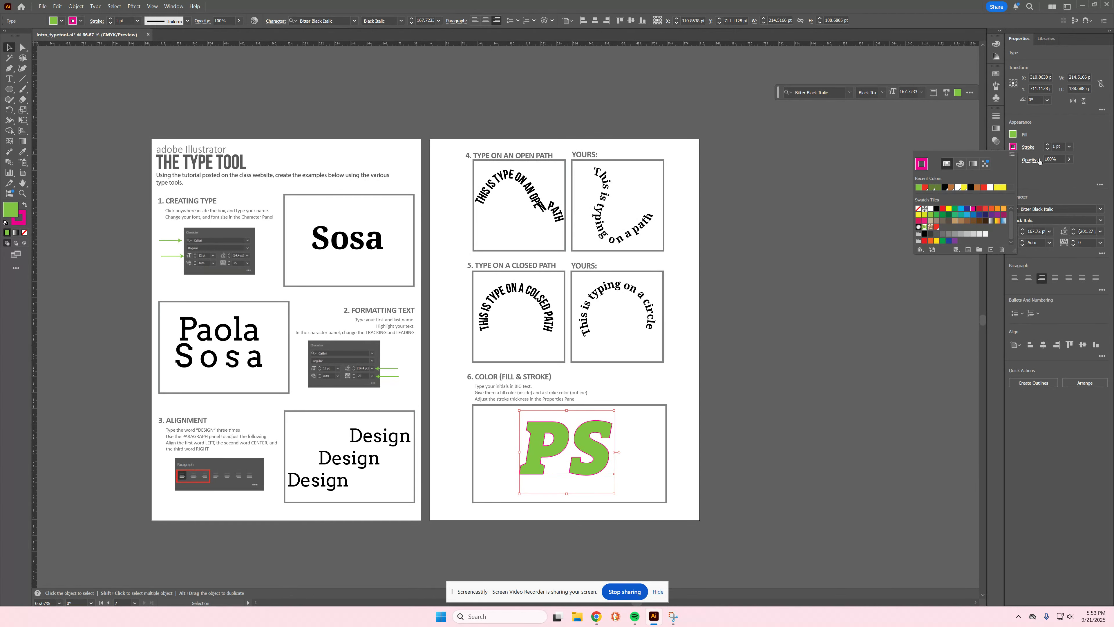
Step: Raise the magenta stroke weight to 12 pt, then deselect the initials
{"action": "left_click", "coordinate": [1048, 145]}
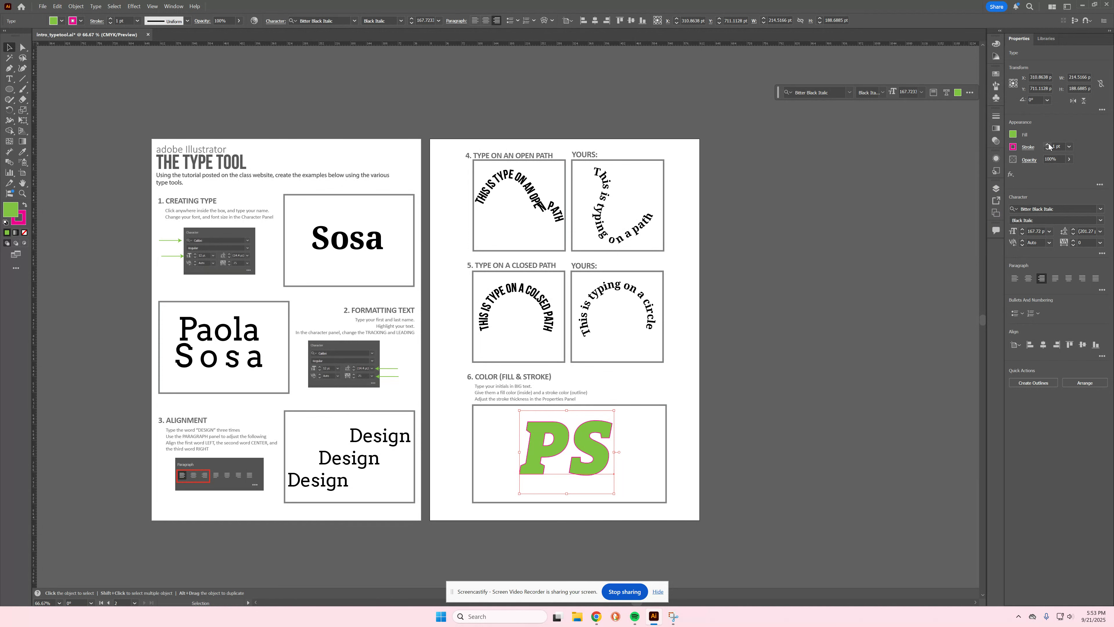
{"action": "left_click", "coordinate": [1048, 144]}
{"action": "left_click", "coordinate": [1048, 144]}
{"action": "left_click", "coordinate": [1048, 145]}
{"action": "left_click", "coordinate": [1048, 145]}
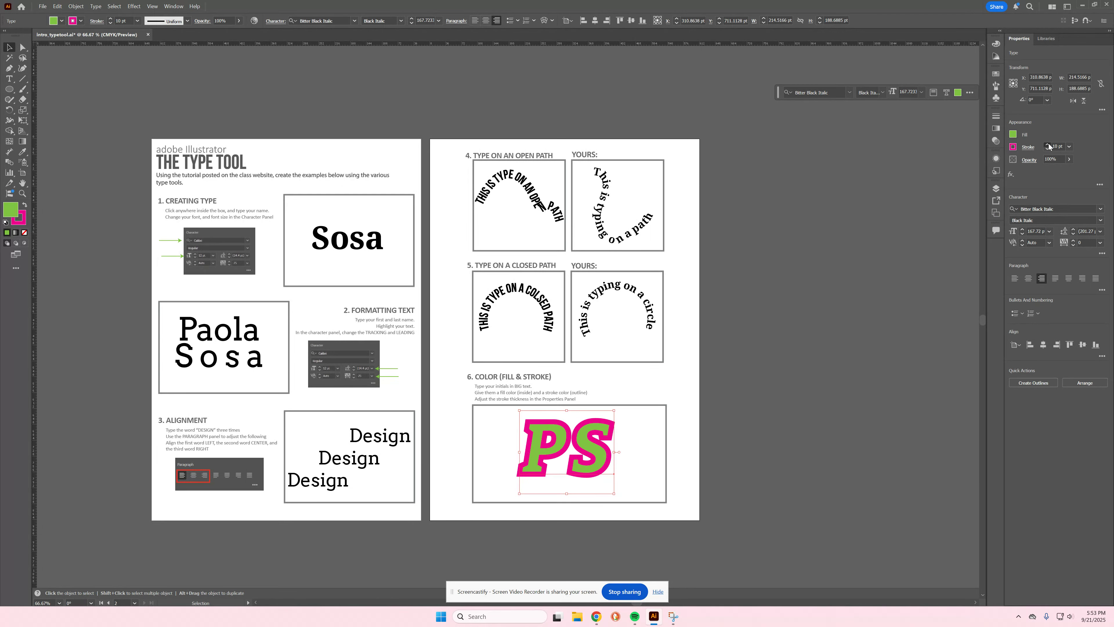
{"action": "left_click", "coordinate": [1048, 145]}
{"action": "left_click", "coordinate": [995, 159]}
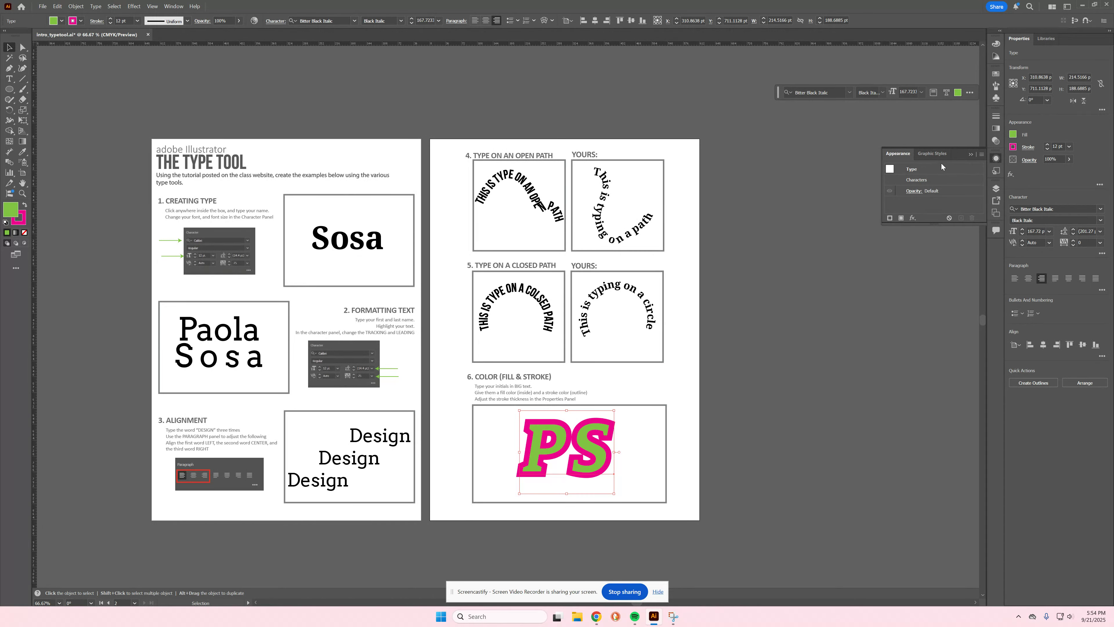
{"action": "left_click", "coordinate": [621, 447]}
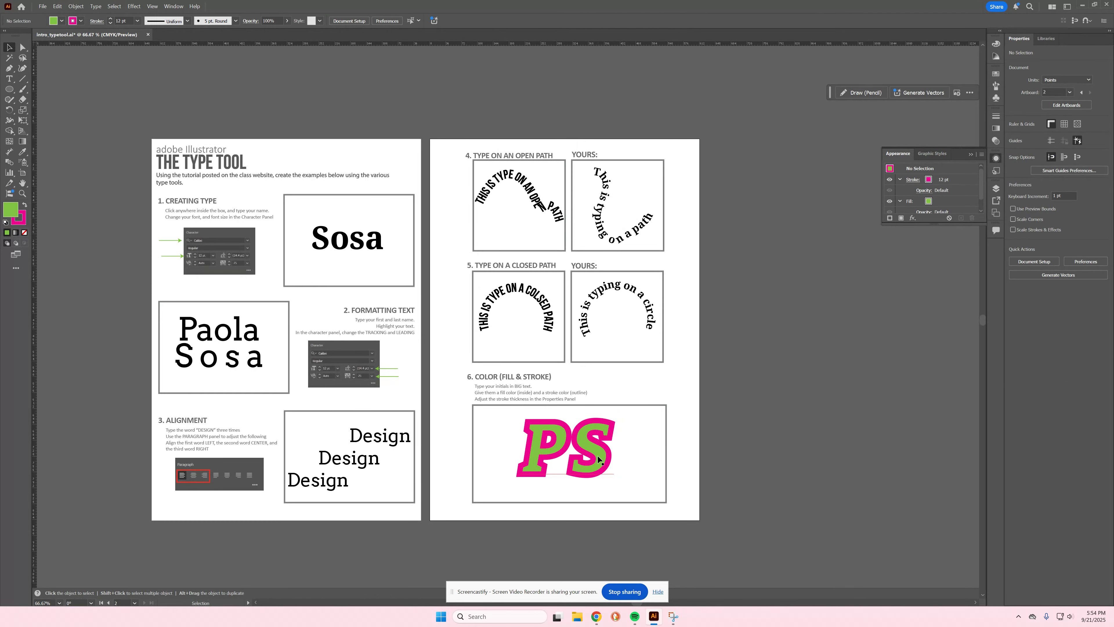
Step: Save the worksheet as the Adobe PDF file intro_typetool.pdf with default PDF settings
{"action": "left_click", "coordinate": [42, 7]}
{"action": "left_click", "coordinate": [80, 101]}
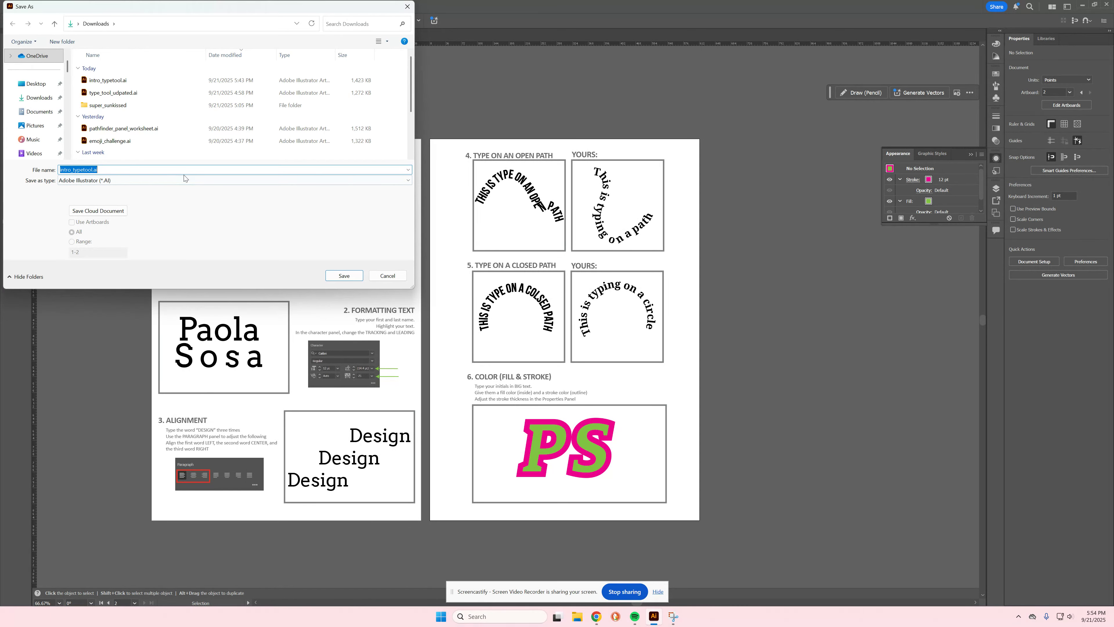
{"action": "left_click", "coordinate": [185, 179]}
{"action": "left_click", "coordinate": [169, 194]}
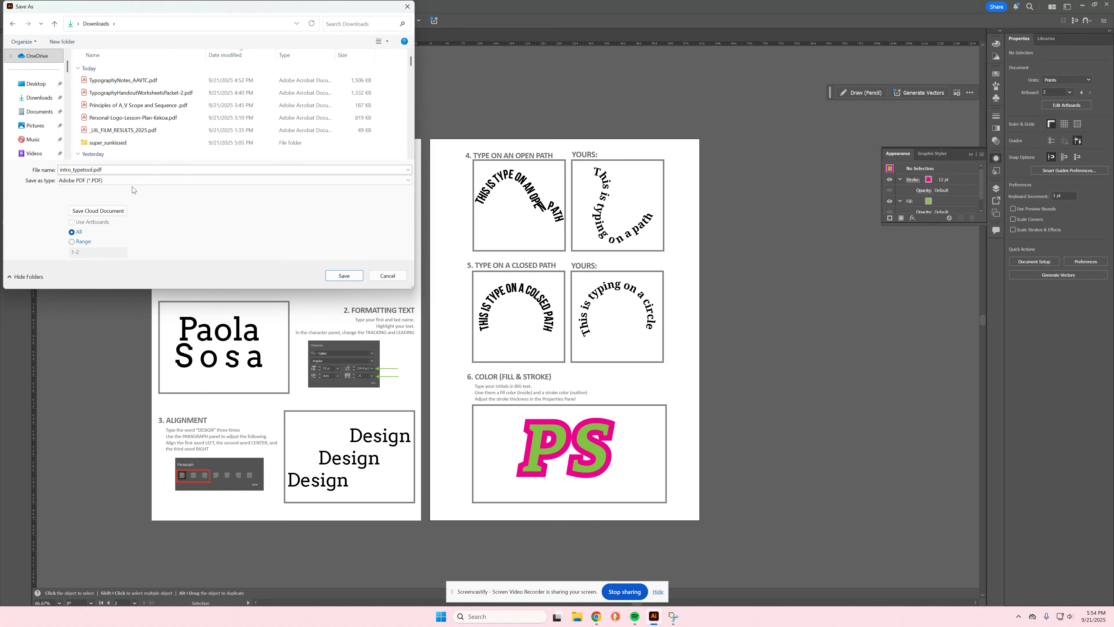
{"action": "left_click", "coordinate": [344, 275]}
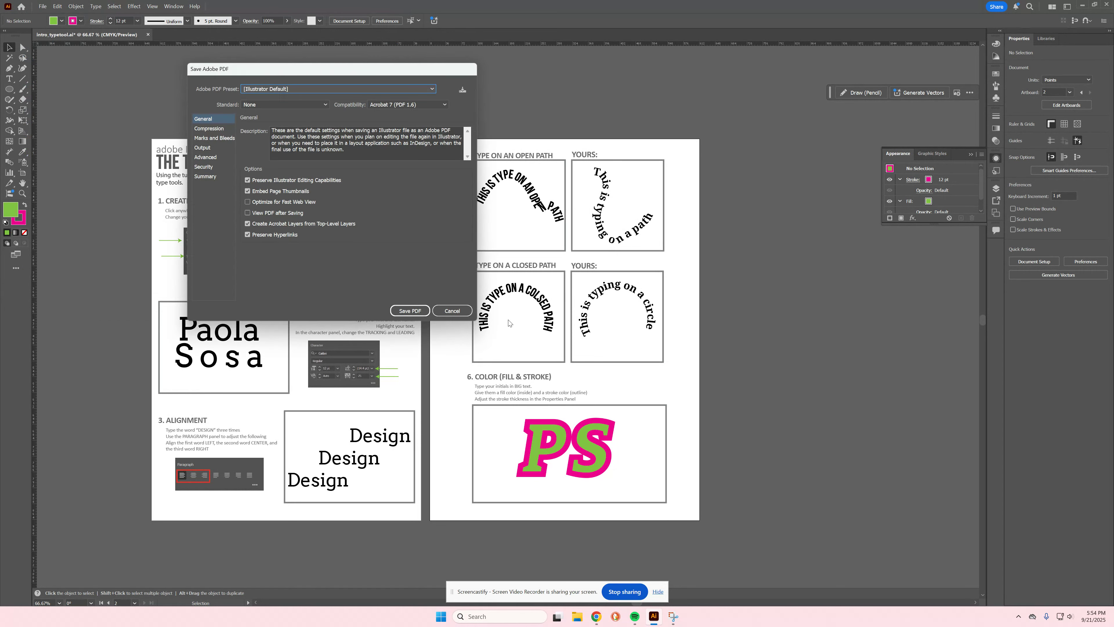
{"action": "left_click", "coordinate": [411, 309]}
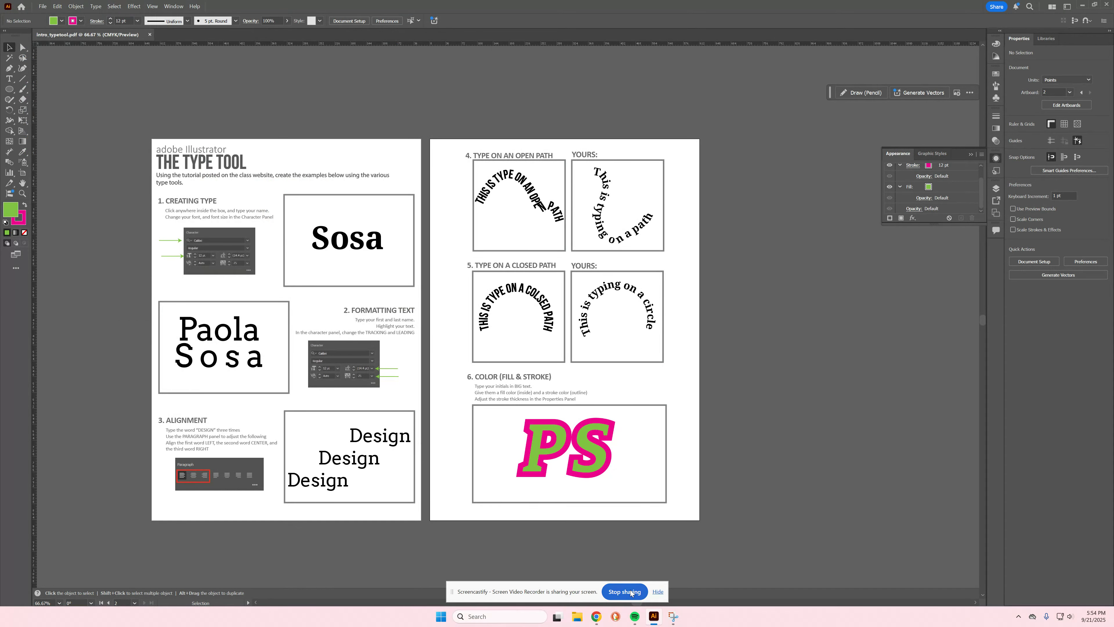